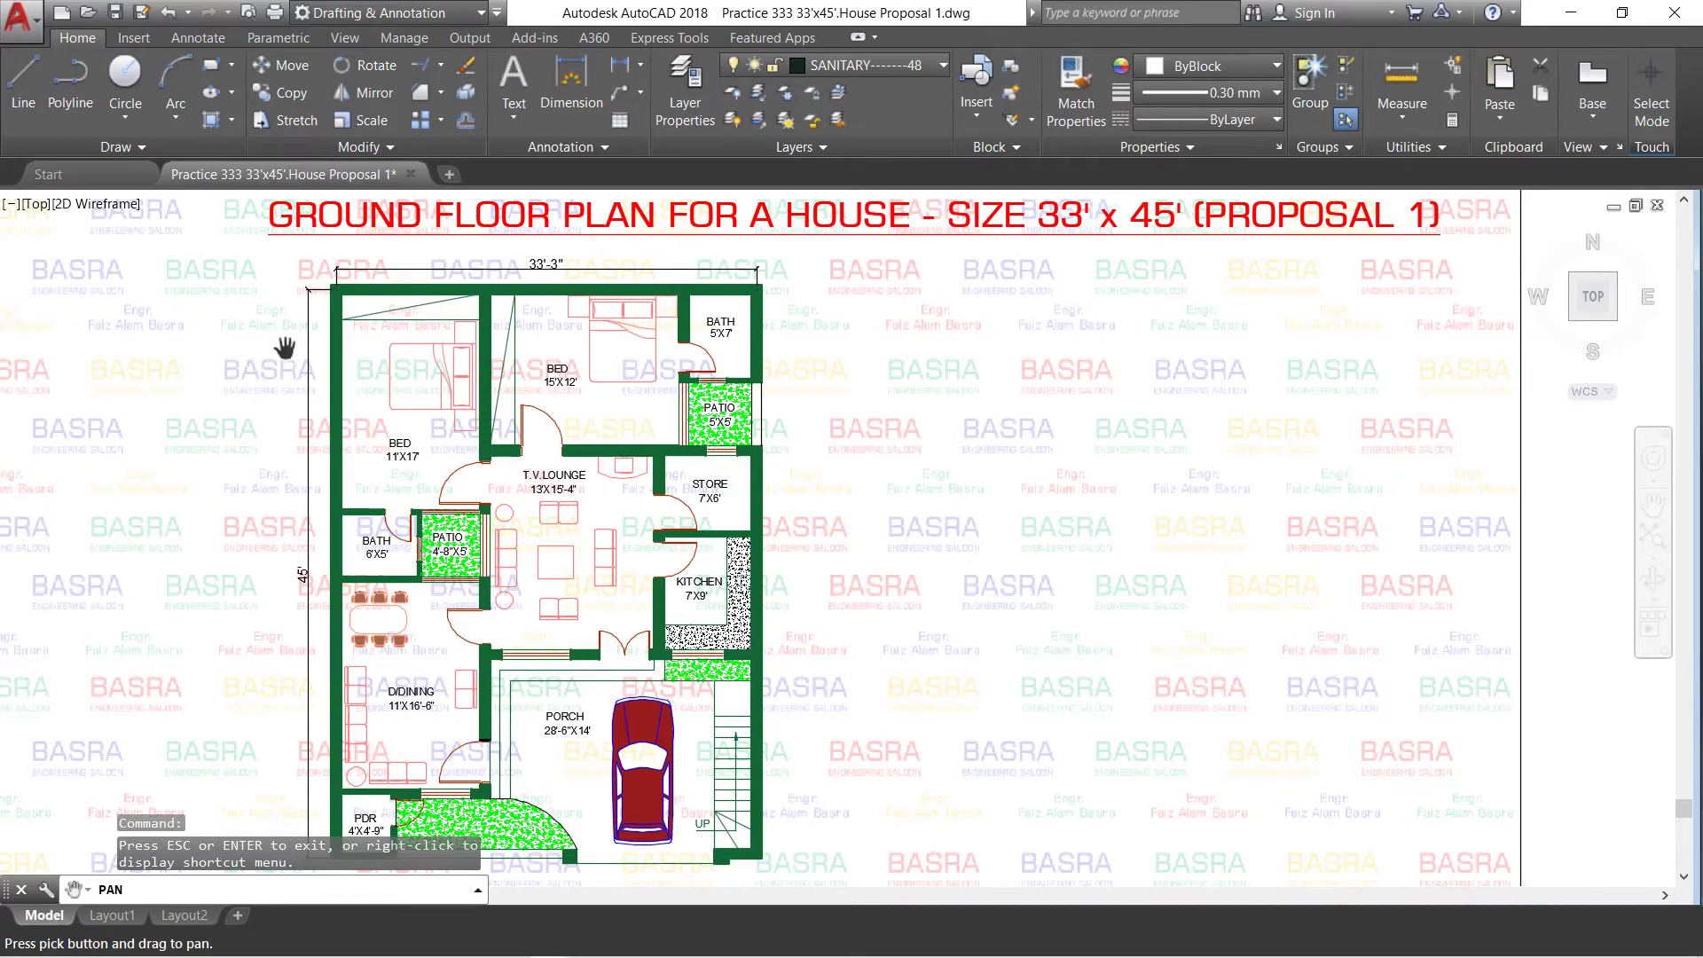
# - Zoom into the plan and pan to the dining room, porch, top rooms and title
pyautogui.scroll(2, 282, 319)
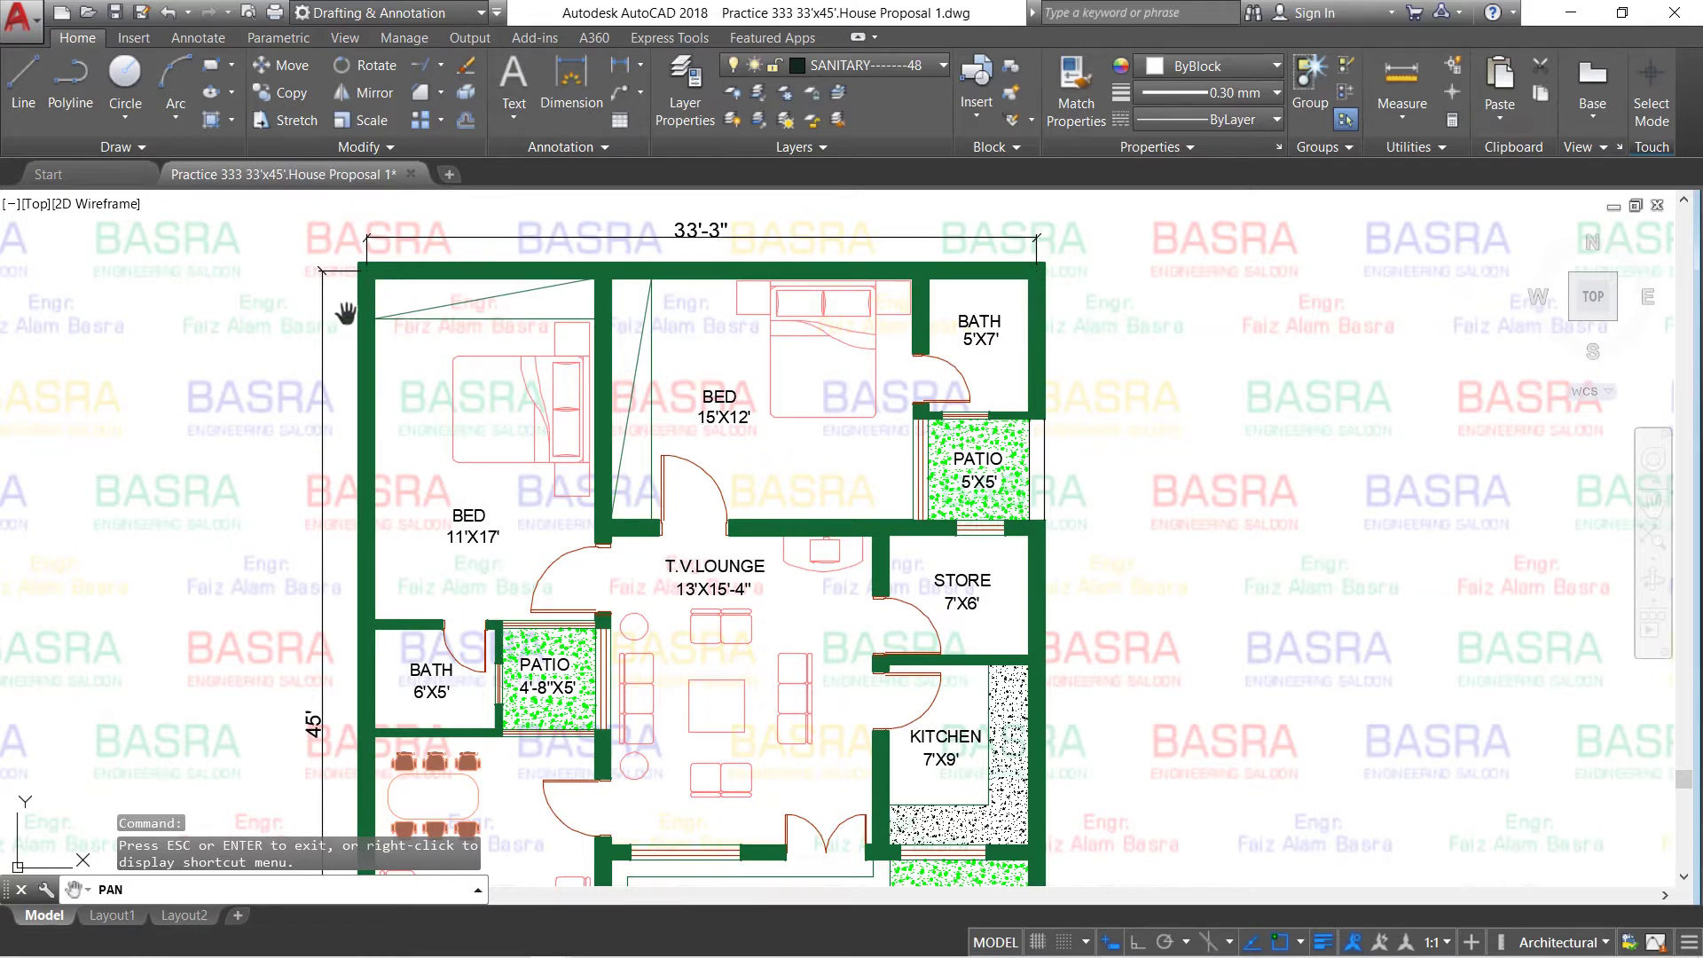
pyautogui.moveTo(304, 649); pyautogui.dragTo(383, 383)
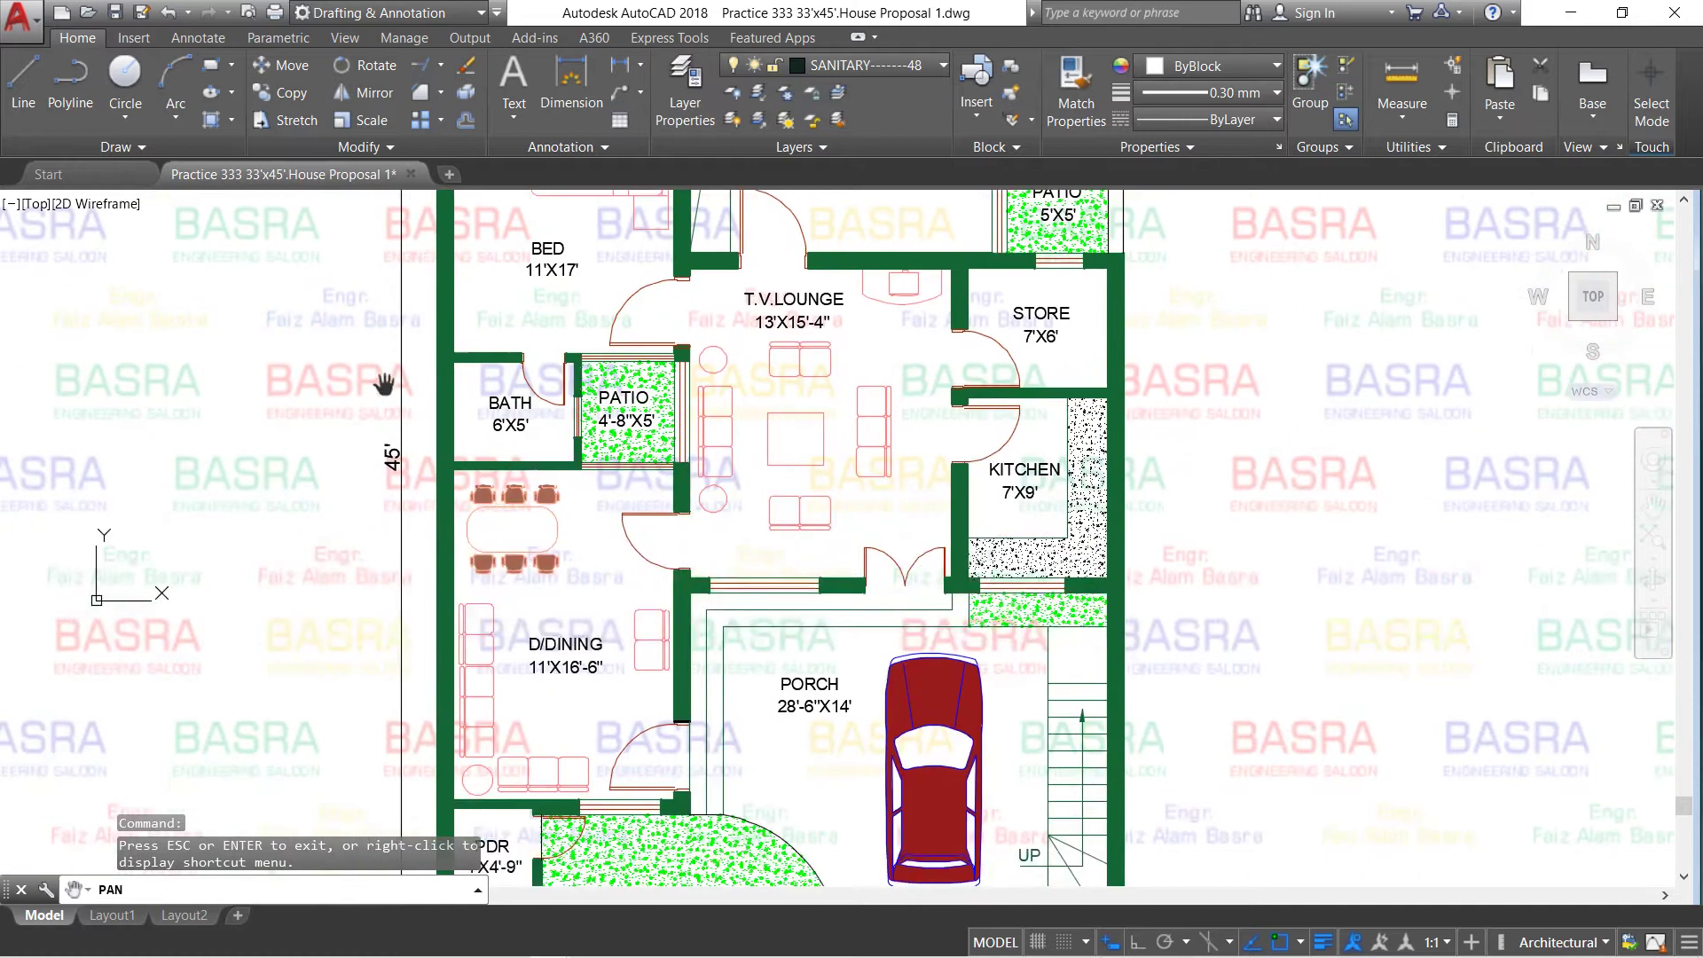
pyautogui.moveTo(394, 485)
pyautogui.mouseDown()
pyautogui.moveTo(365, 285)
pyautogui.moveTo(364, 592)
pyautogui.moveTo(319, 686)
pyautogui.mouseUp()
pyautogui.moveTo(399, 375); pyautogui.dragTo(399, 573)
pyautogui.moveTo(399, 483); pyautogui.dragTo(386, 674)
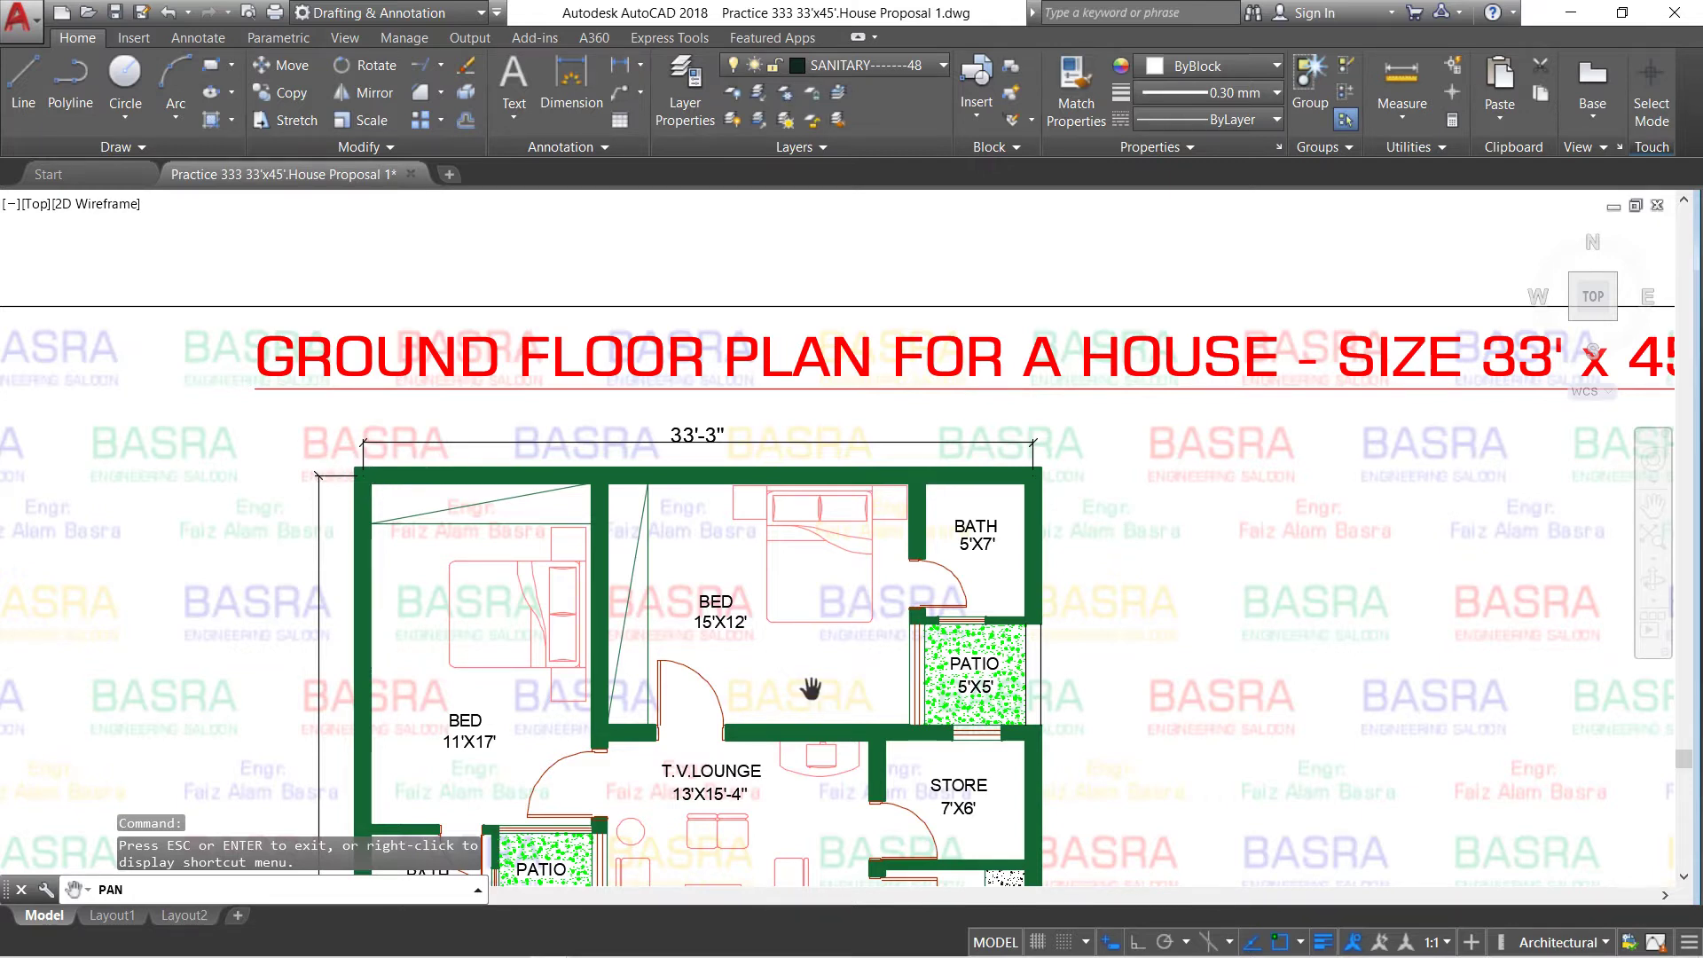
# - Pan through the lounge, kitchen, dining, PDR and porch garden, then back to the bedrooms
pyautogui.moveTo(810, 689); pyautogui.dragTo(802, 471)
pyautogui.moveTo(834, 727); pyautogui.dragTo(813, 489)
pyautogui.moveTo(790, 654); pyautogui.dragTo(799, 440)
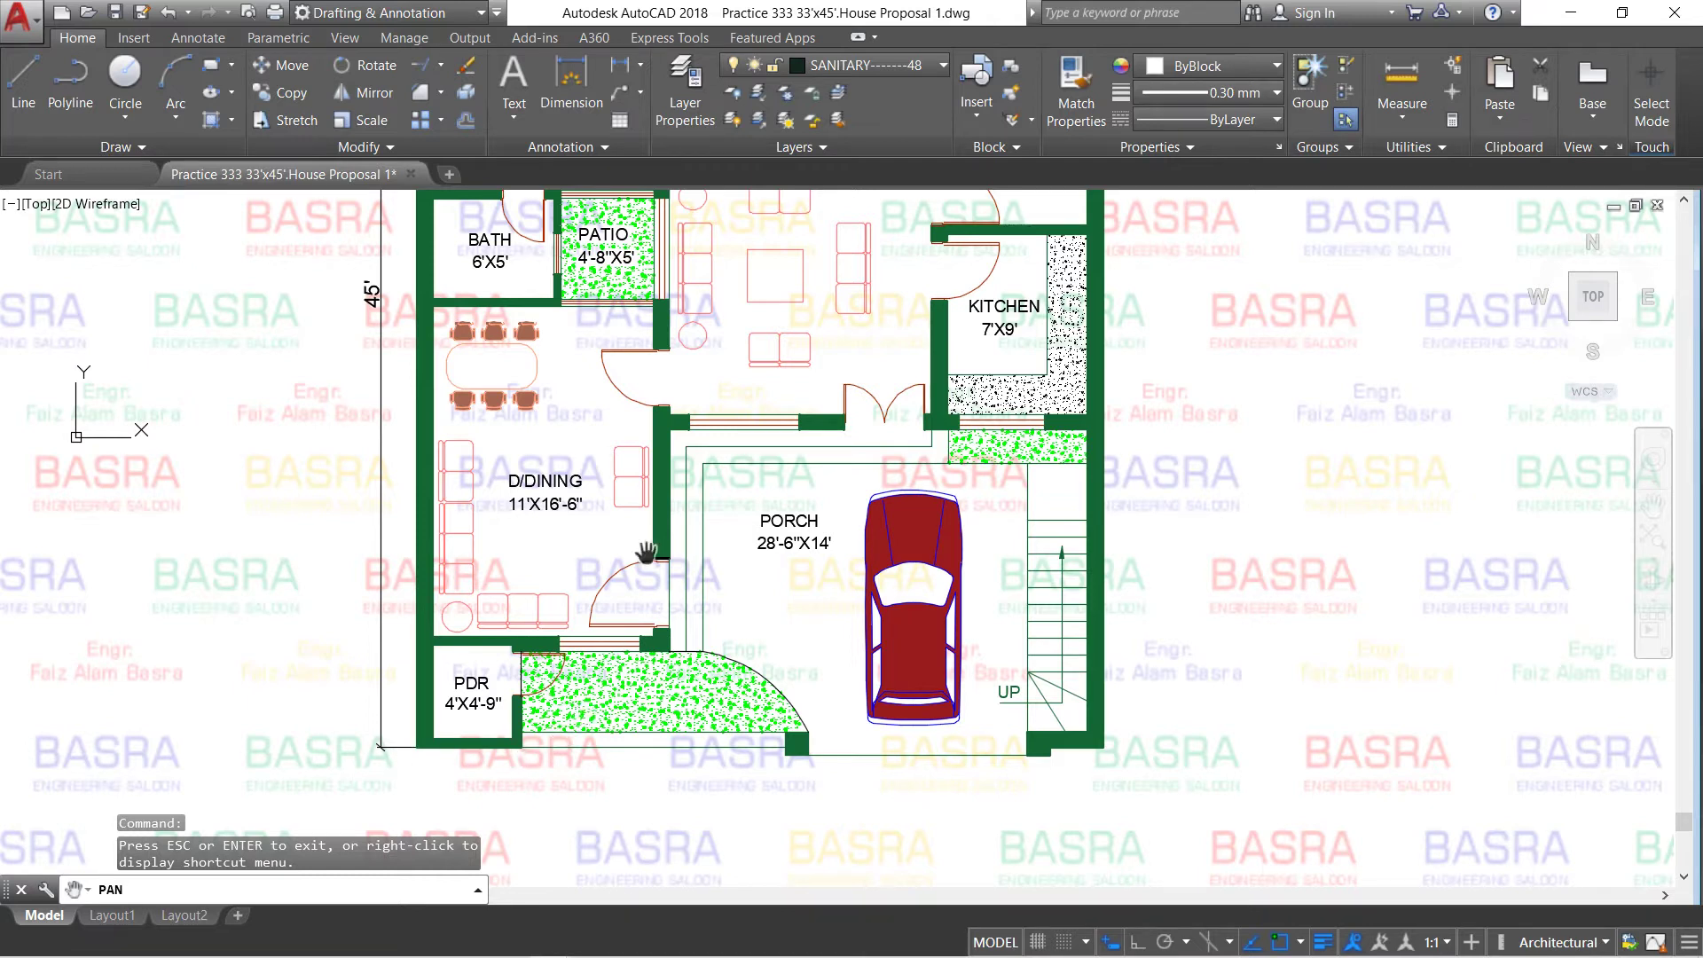
pyautogui.moveTo(667, 488)
pyautogui.mouseDown()
pyautogui.moveTo(629, 779)
pyautogui.moveTo(645, 511)
pyautogui.moveTo(599, 747)
pyautogui.mouseUp()
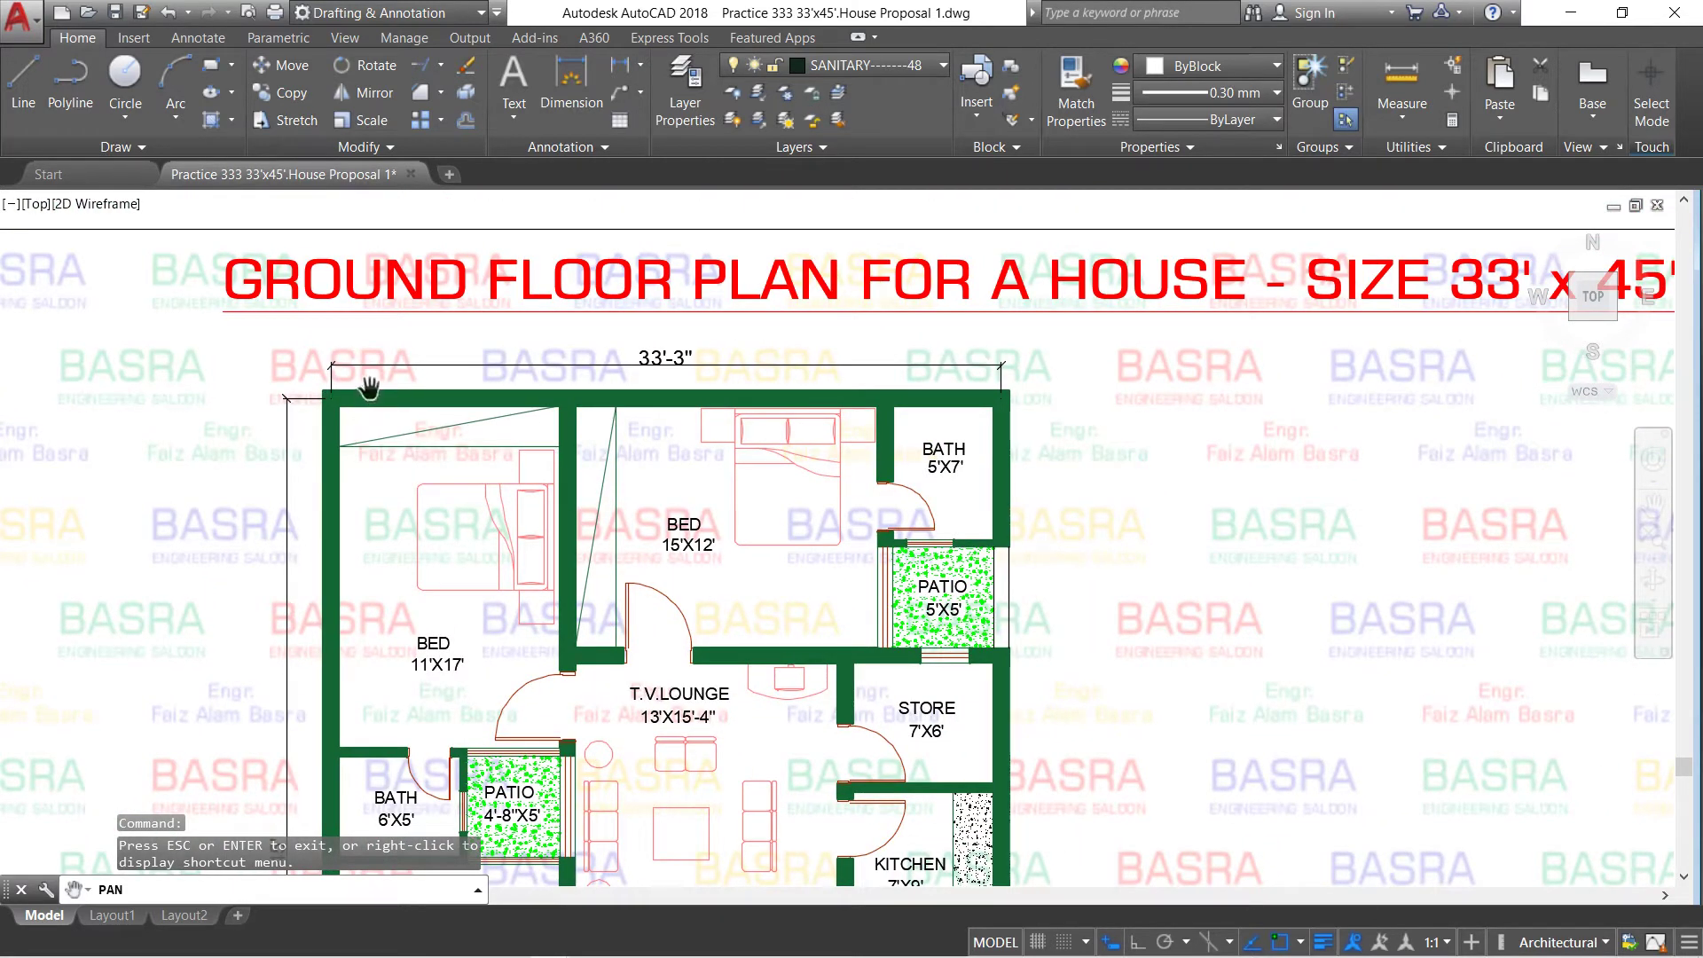
# - Exit Pan, keep SANITARY as current layer, and select the solid green wall hatch
pyautogui.rightClick(1206, 494)
pyautogui.click(1249, 521)
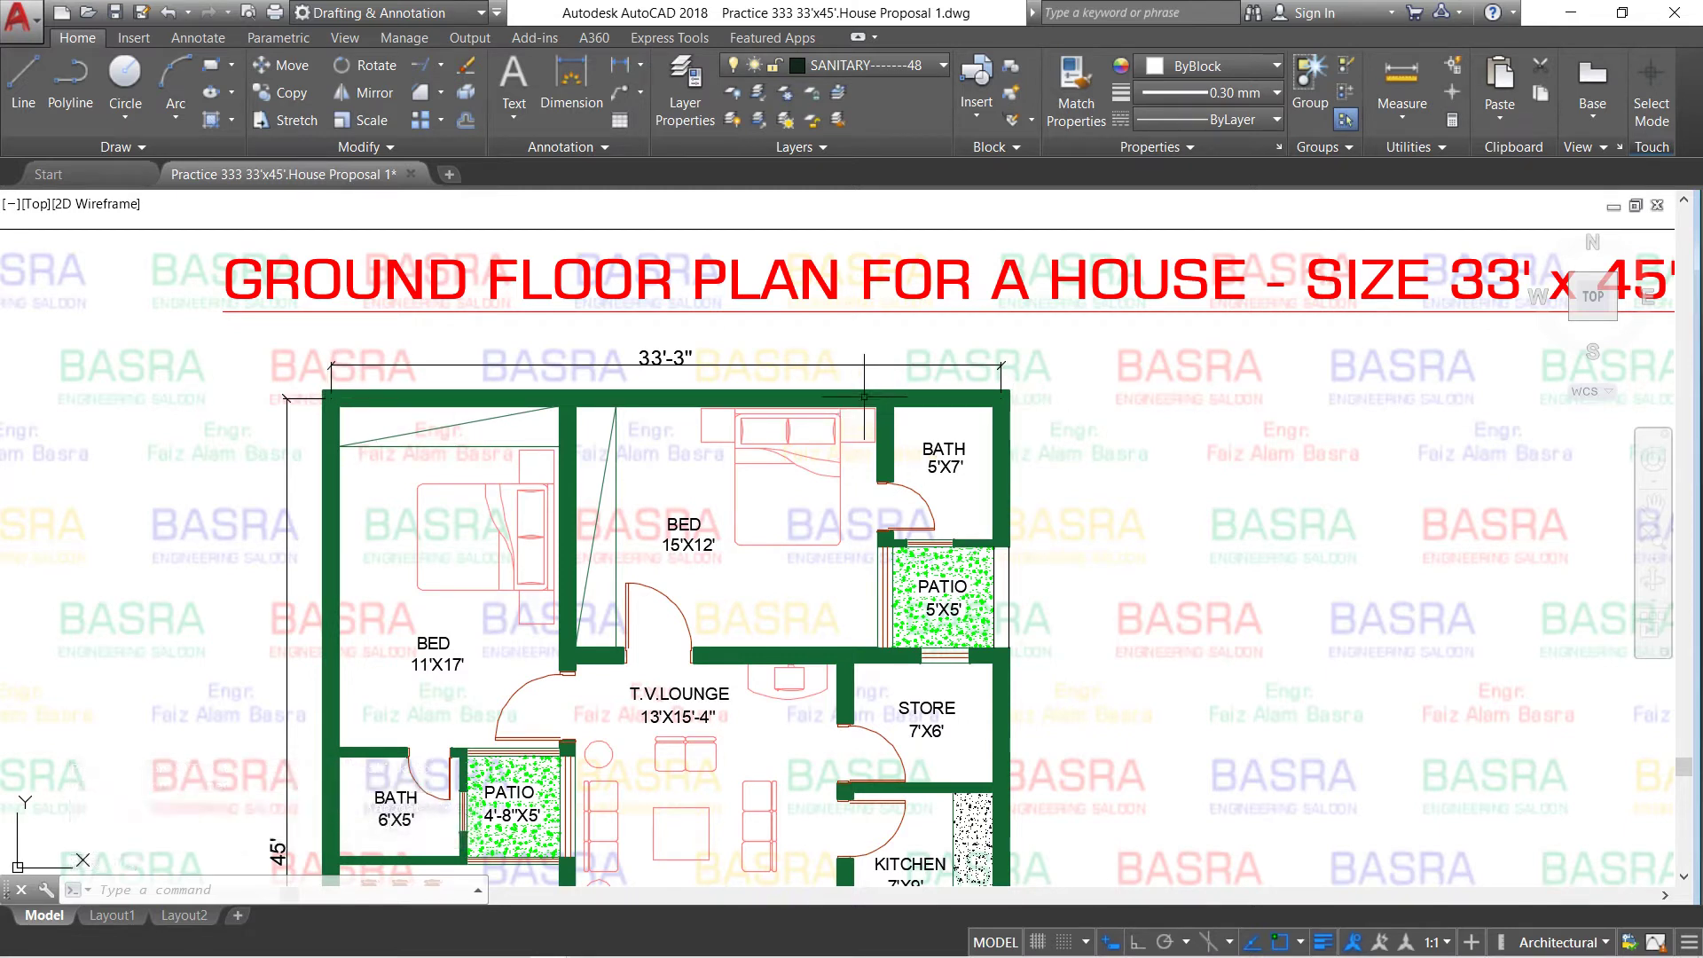
pyautogui.click(943, 66)
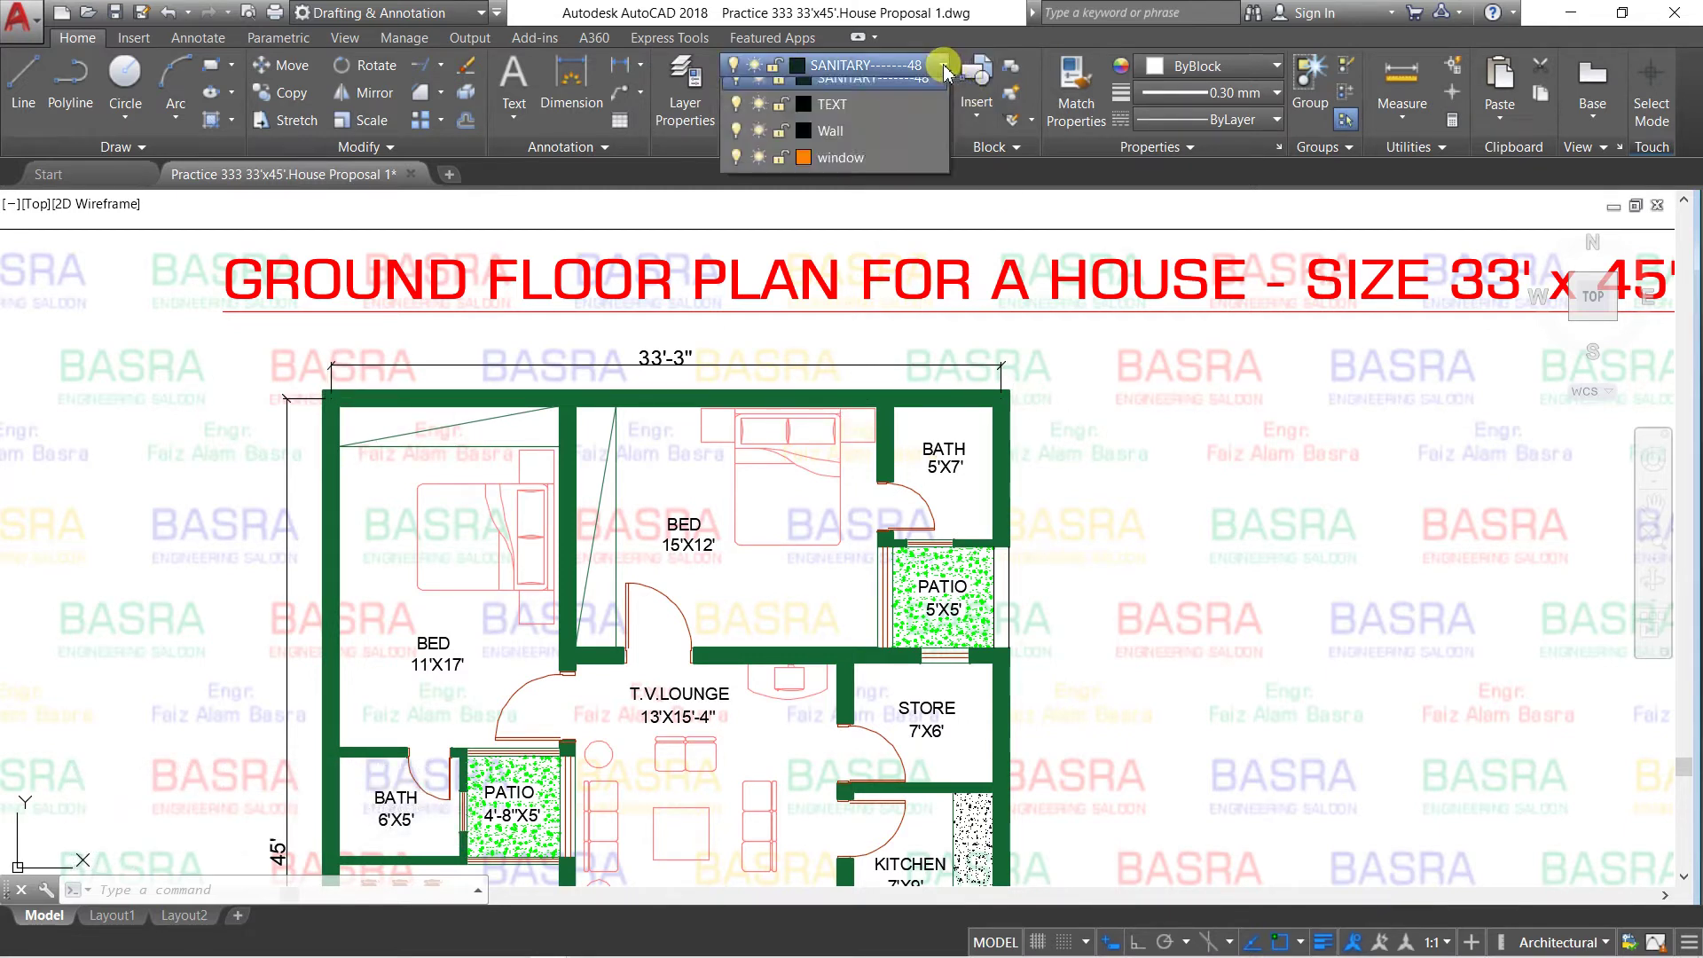
pyautogui.click(943, 66)
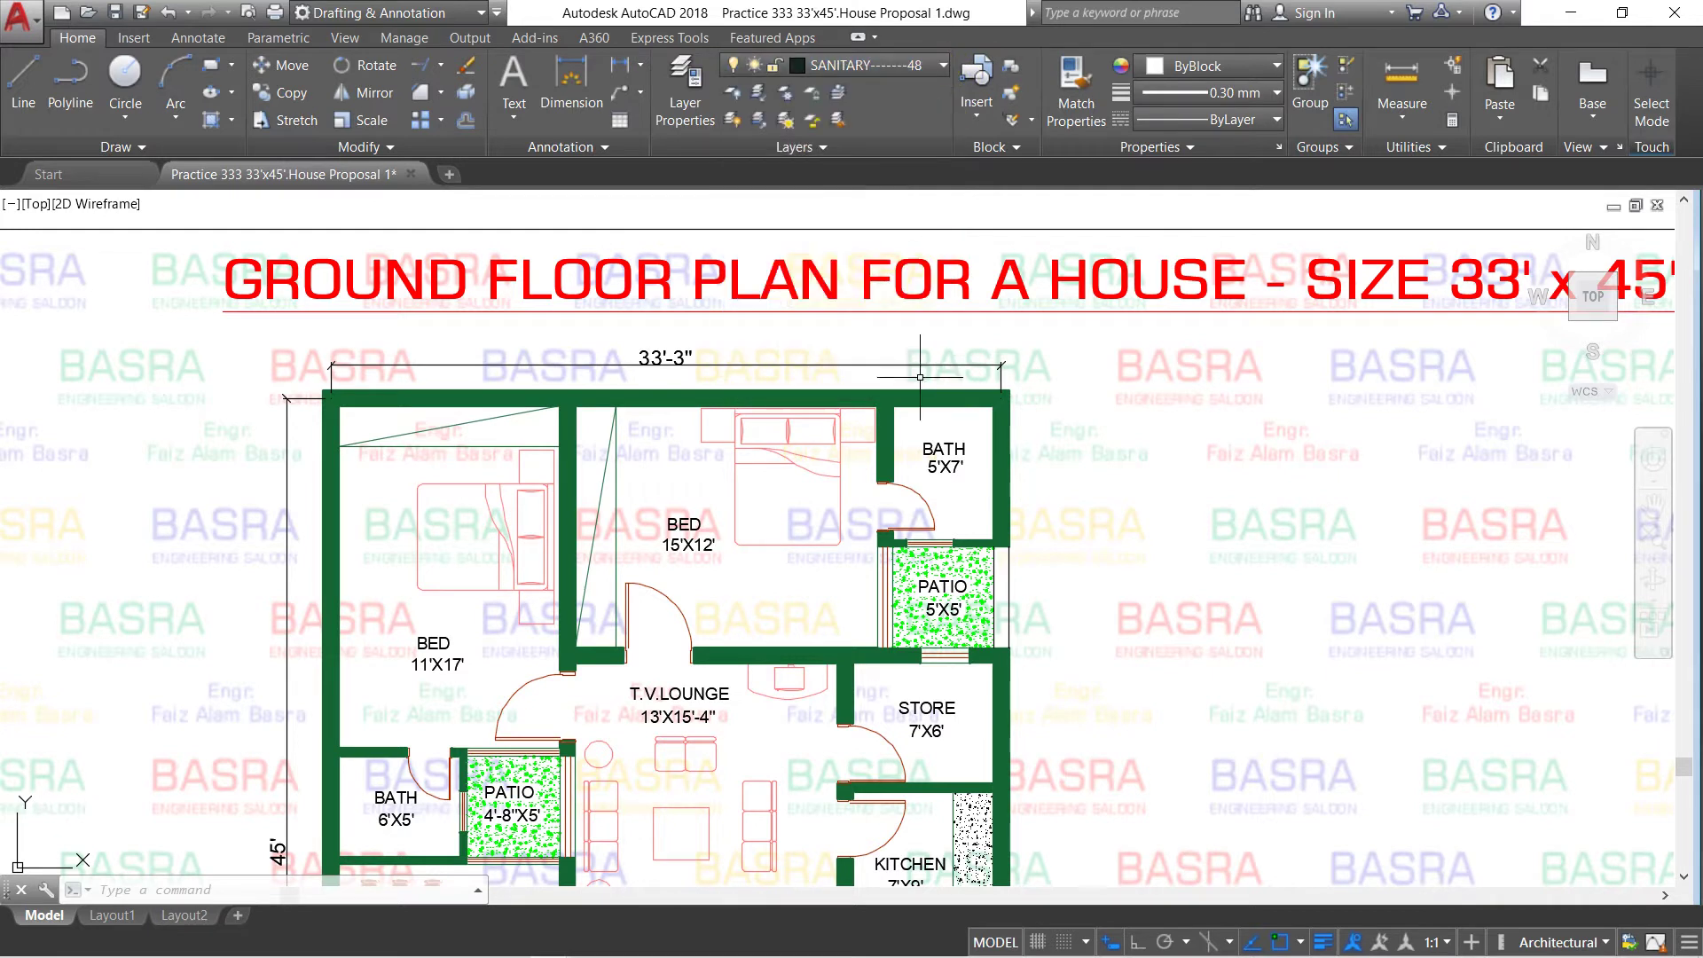
pyautogui.click(884, 398)
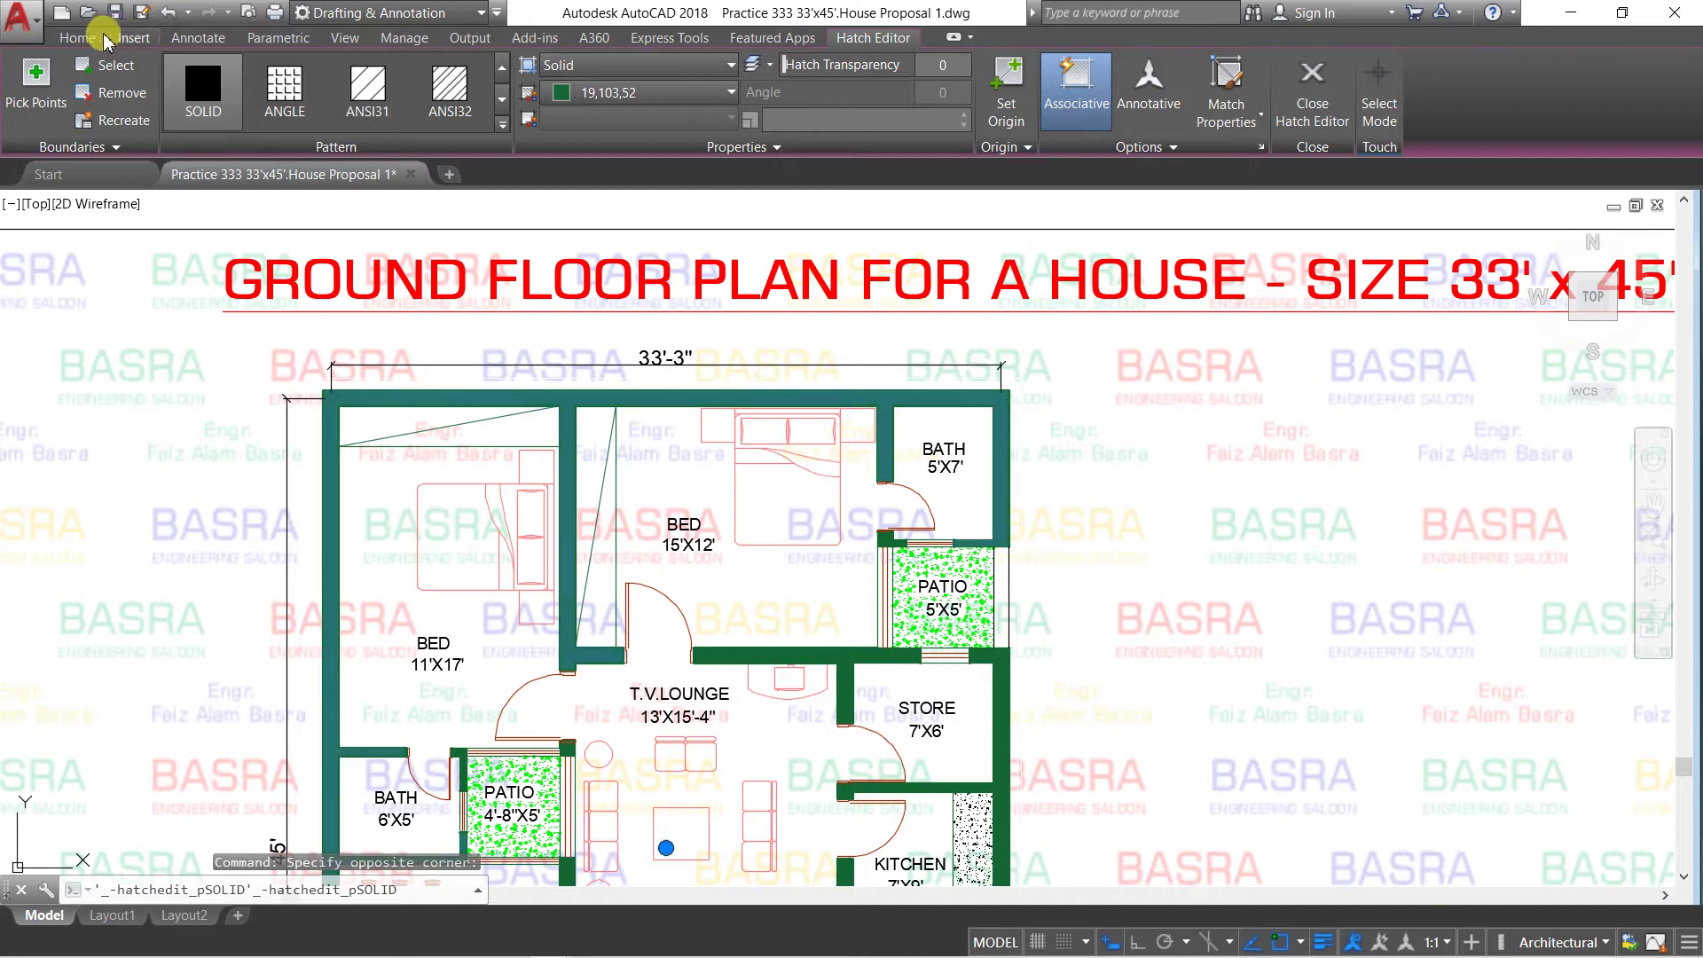
# - Erase the selected solid green wall hatch, leaving the walls as outlines
pyautogui.click(98, 38)
pyautogui.click(465, 65)
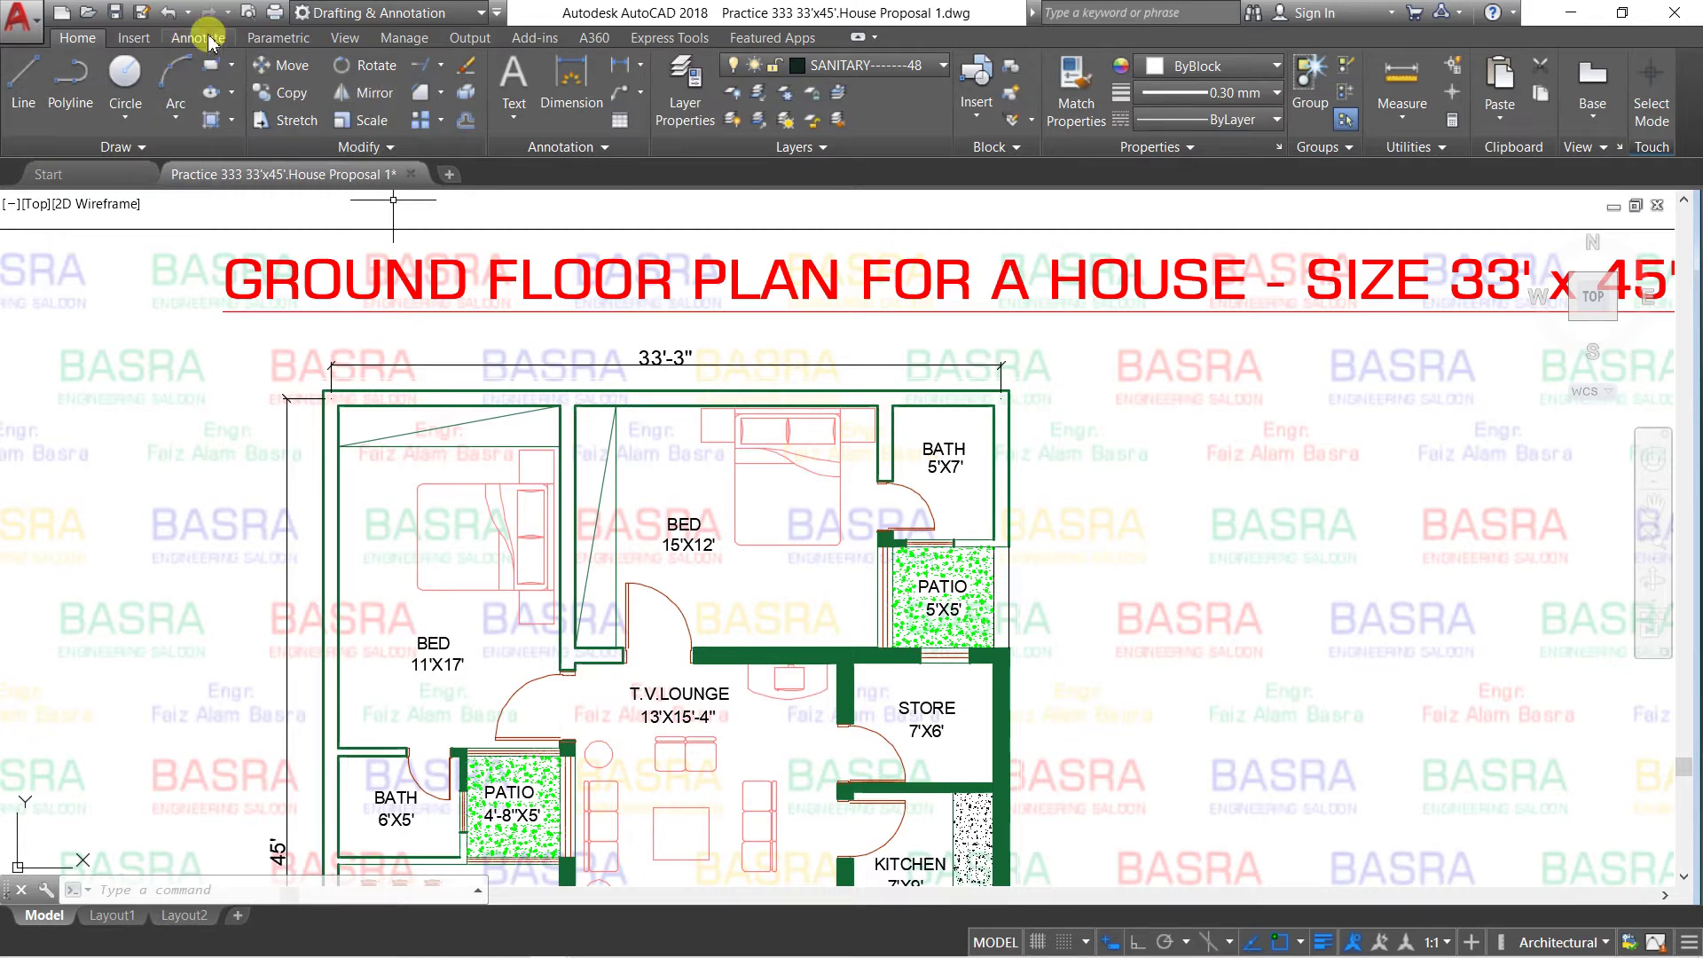
# - Undo the erase to restore the solid green wall fill
pyautogui.click(164, 13)
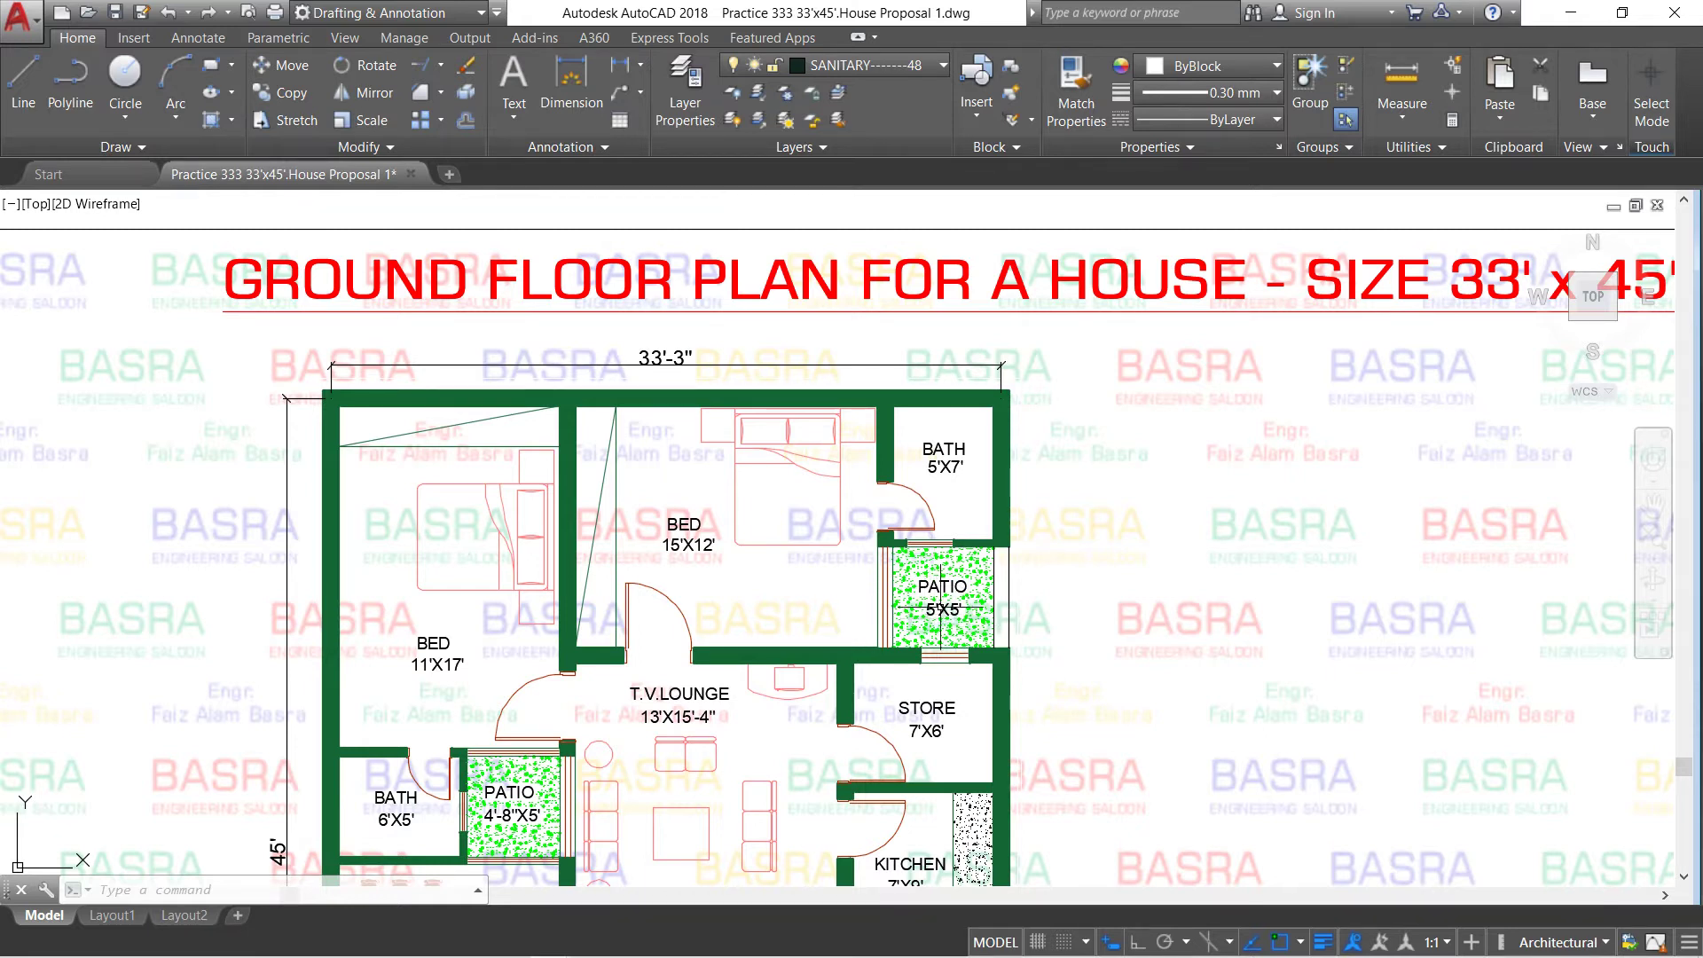
pyautogui.click(1651, 510)
# - Pan the drawing up to show the lounge, store and kitchen
pyautogui.moveTo(1124, 628); pyautogui.dragTo(1125, 475)
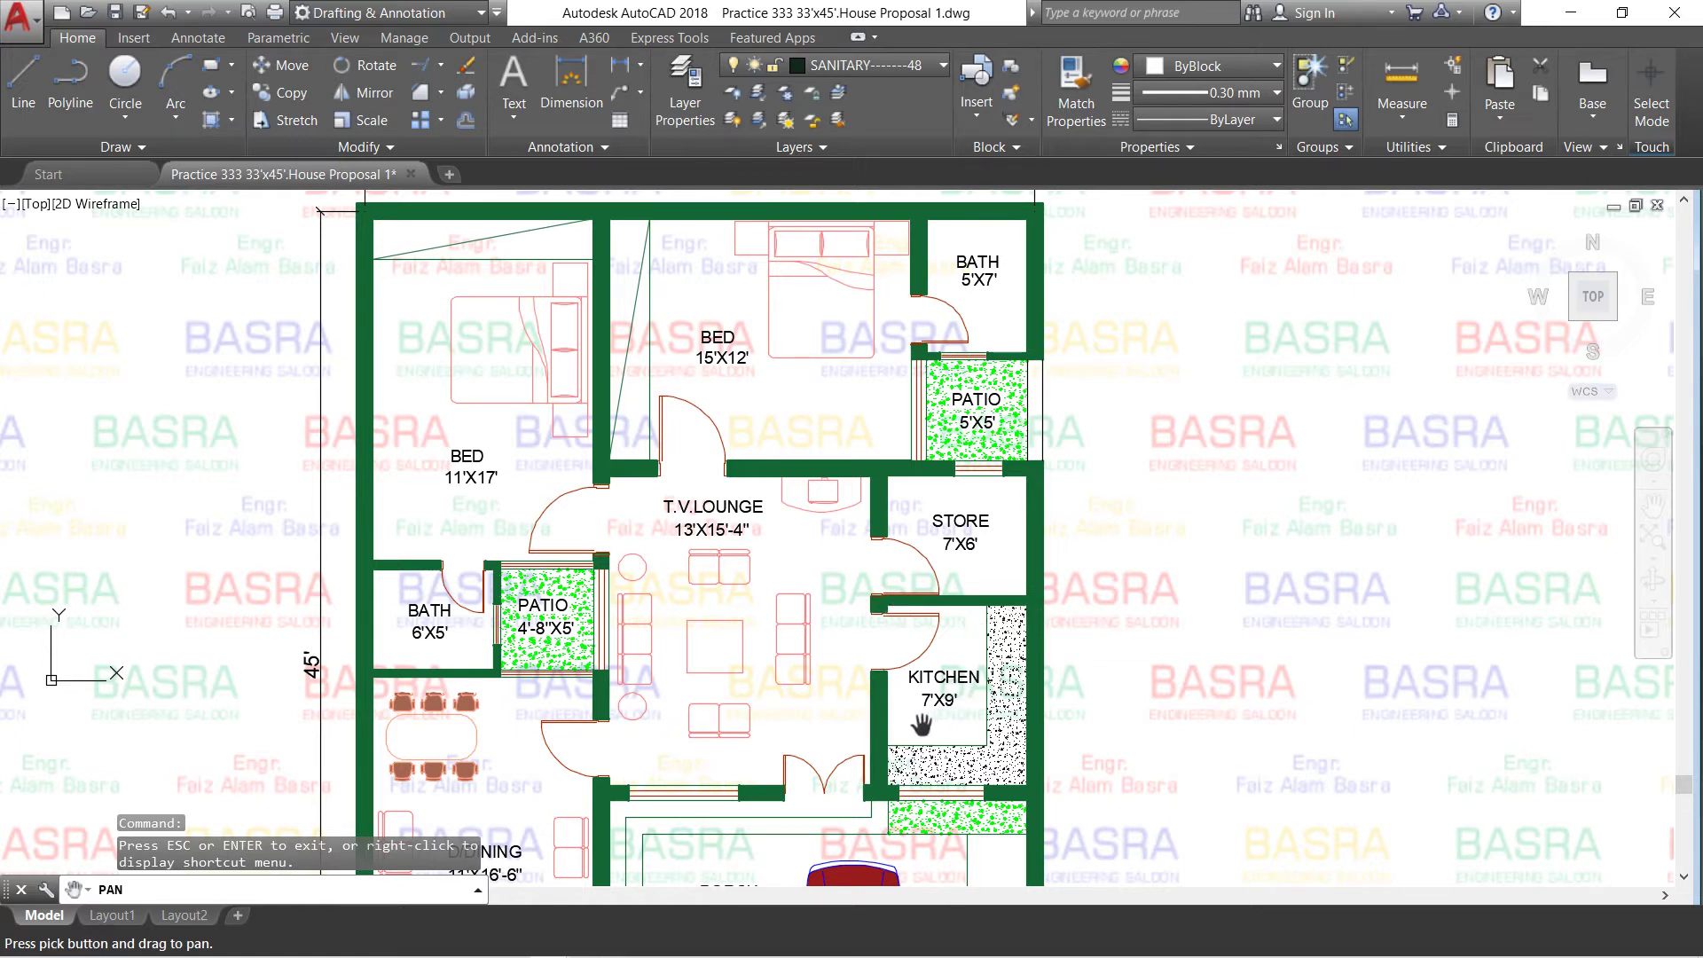
# - Pan and zoom in on the porch with the car, dining room and PDR
pyautogui.moveTo(957, 716)
pyautogui.mouseDown()
pyautogui.moveTo(943, 555)
pyautogui.moveTo(969, 544)
pyautogui.mouseUp()
pyautogui.moveTo(744, 730); pyautogui.dragTo(794, 628)
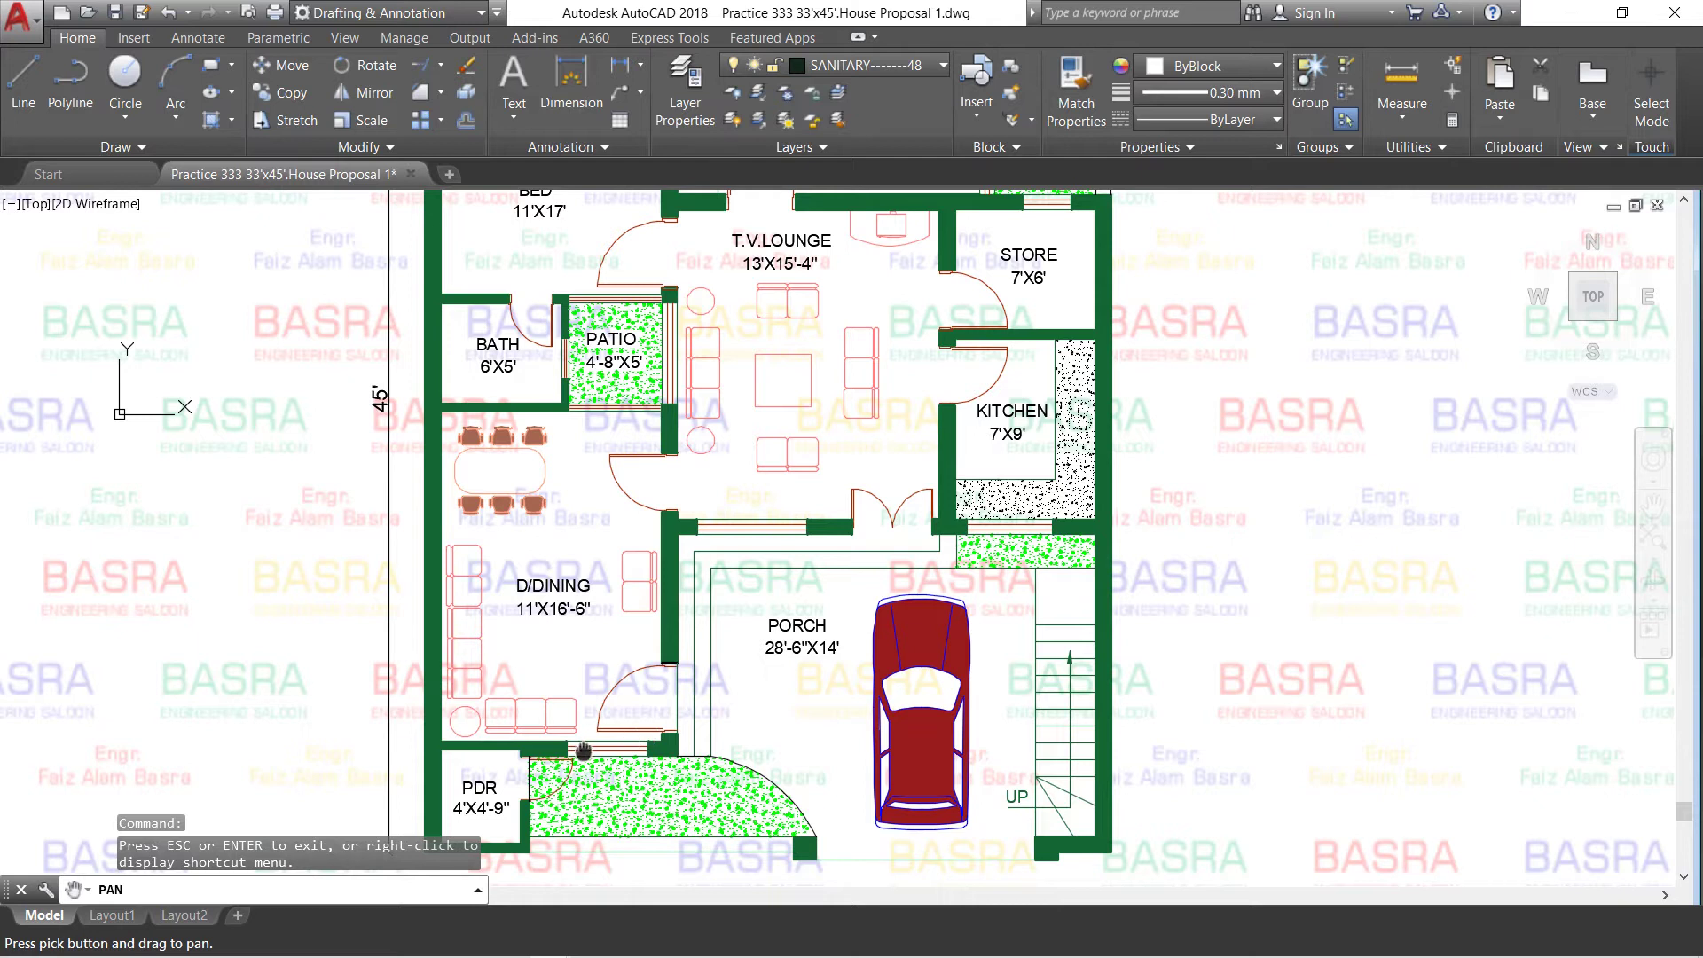
pyautogui.moveTo(583, 752); pyautogui.dragTo(605, 679)
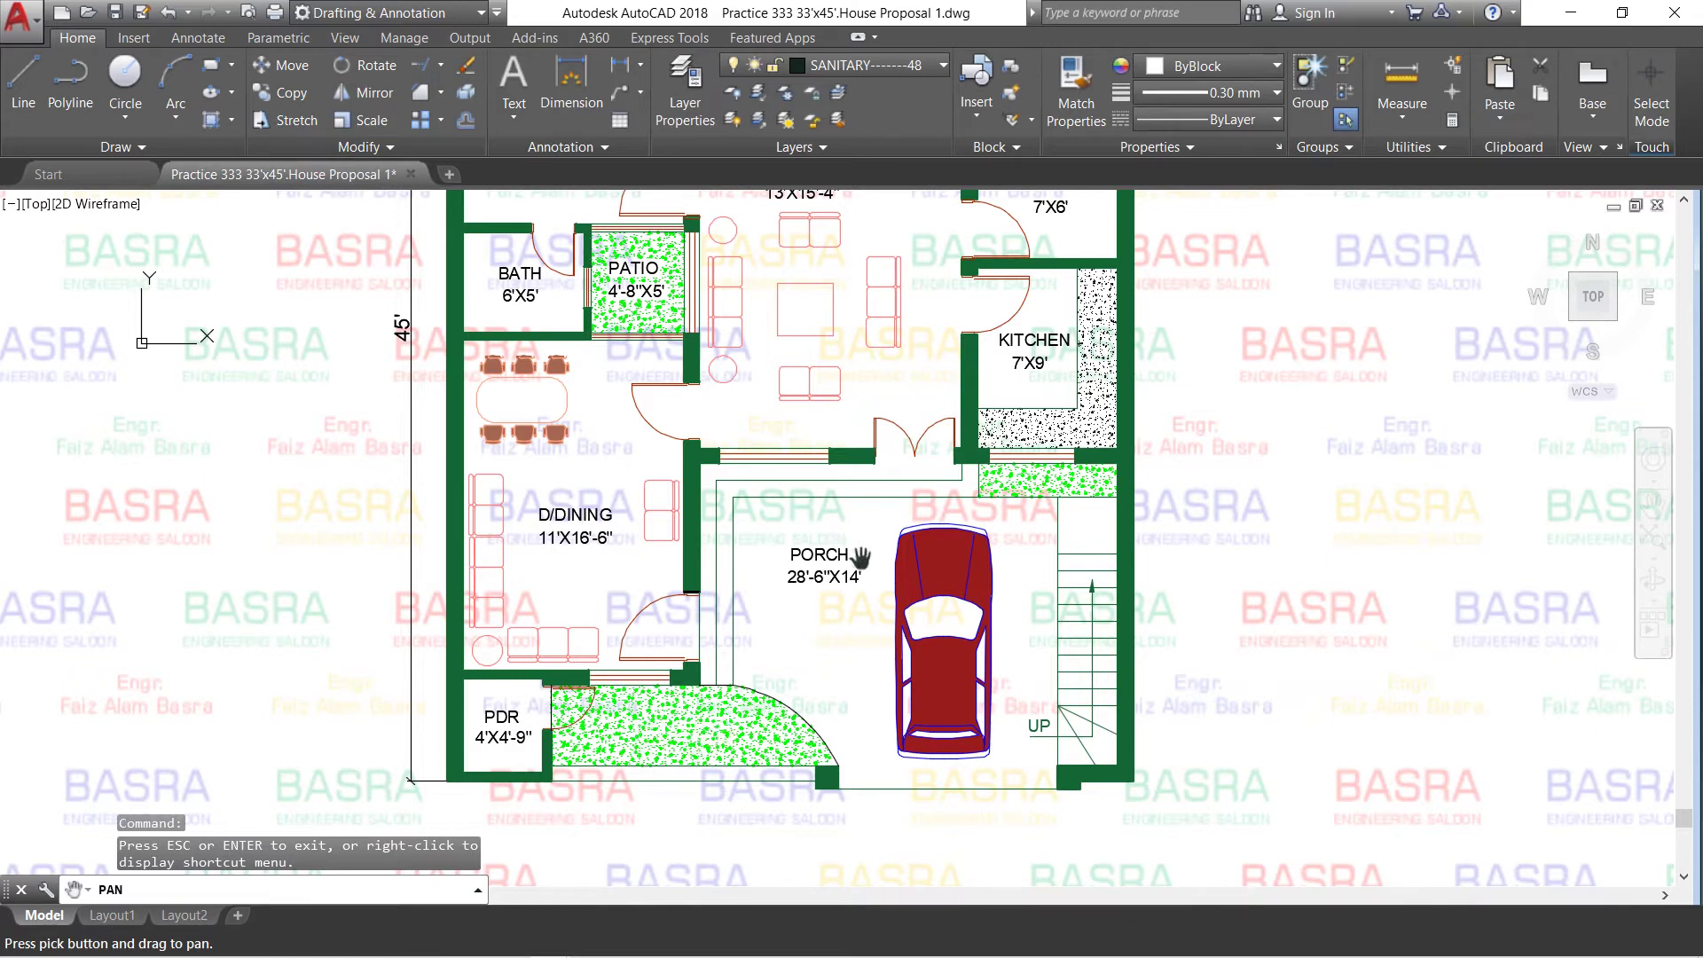
pyautogui.scroll(2, 847, 552)
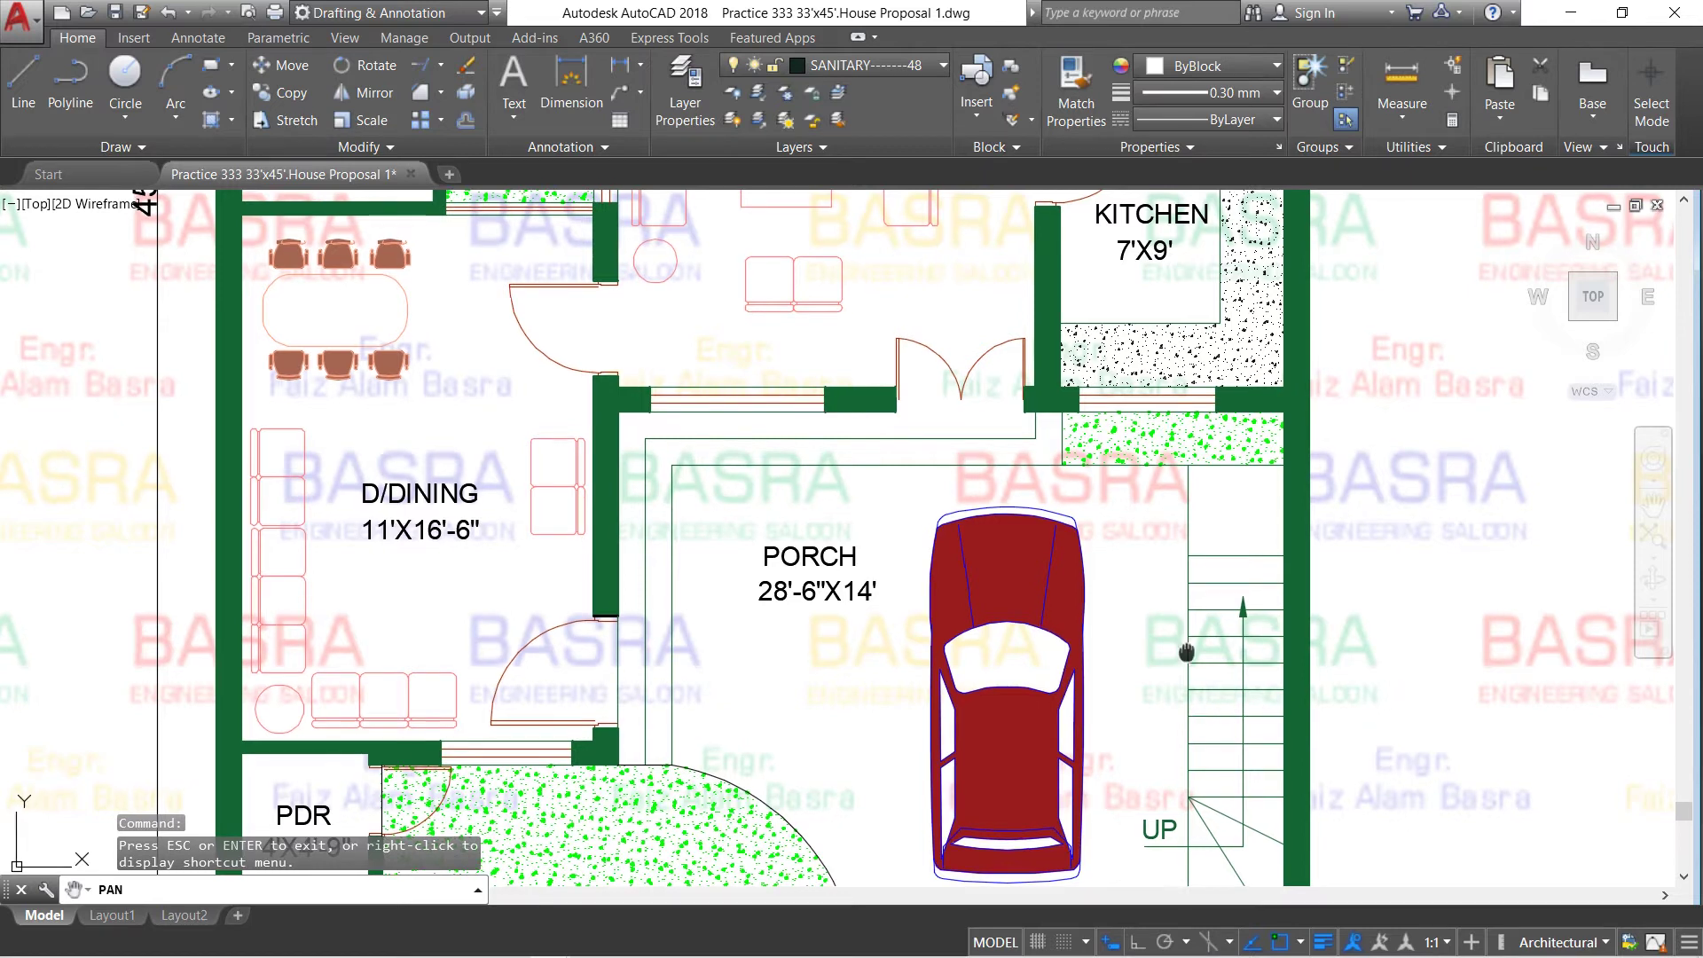
# - Zoom in and out around the porch and reposition the porch and car in view
pyautogui.moveTo(1201, 803); pyautogui.dragTo(1178, 710)
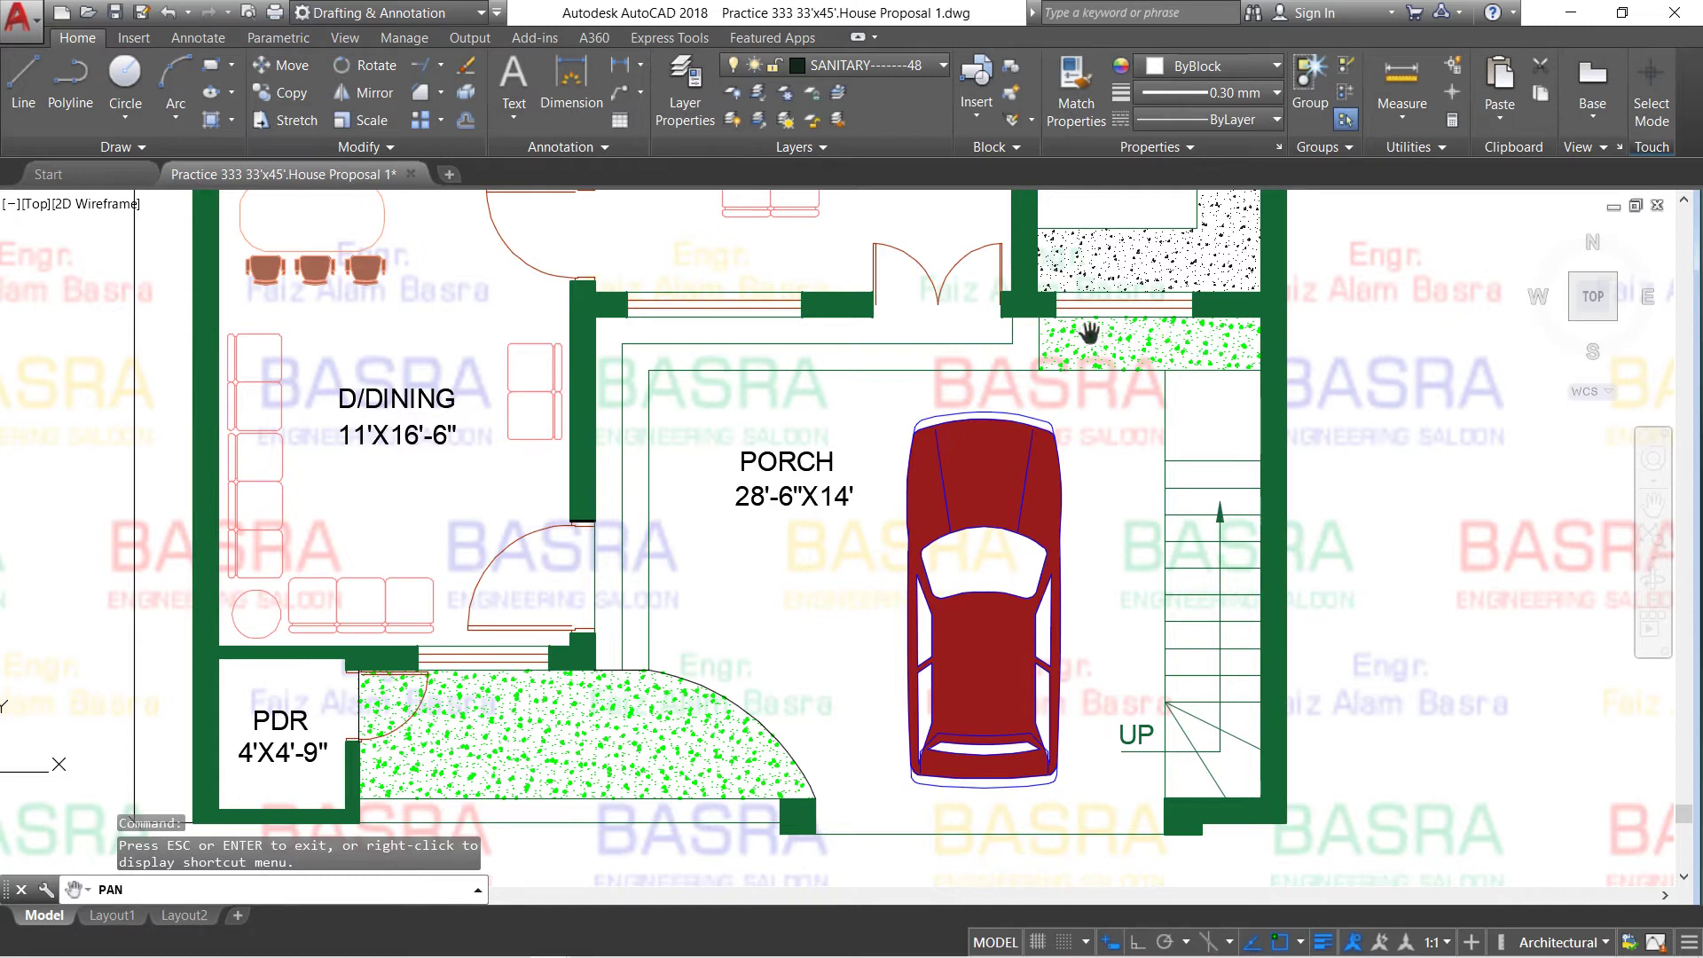
pyautogui.scroll(2, 1090, 332)
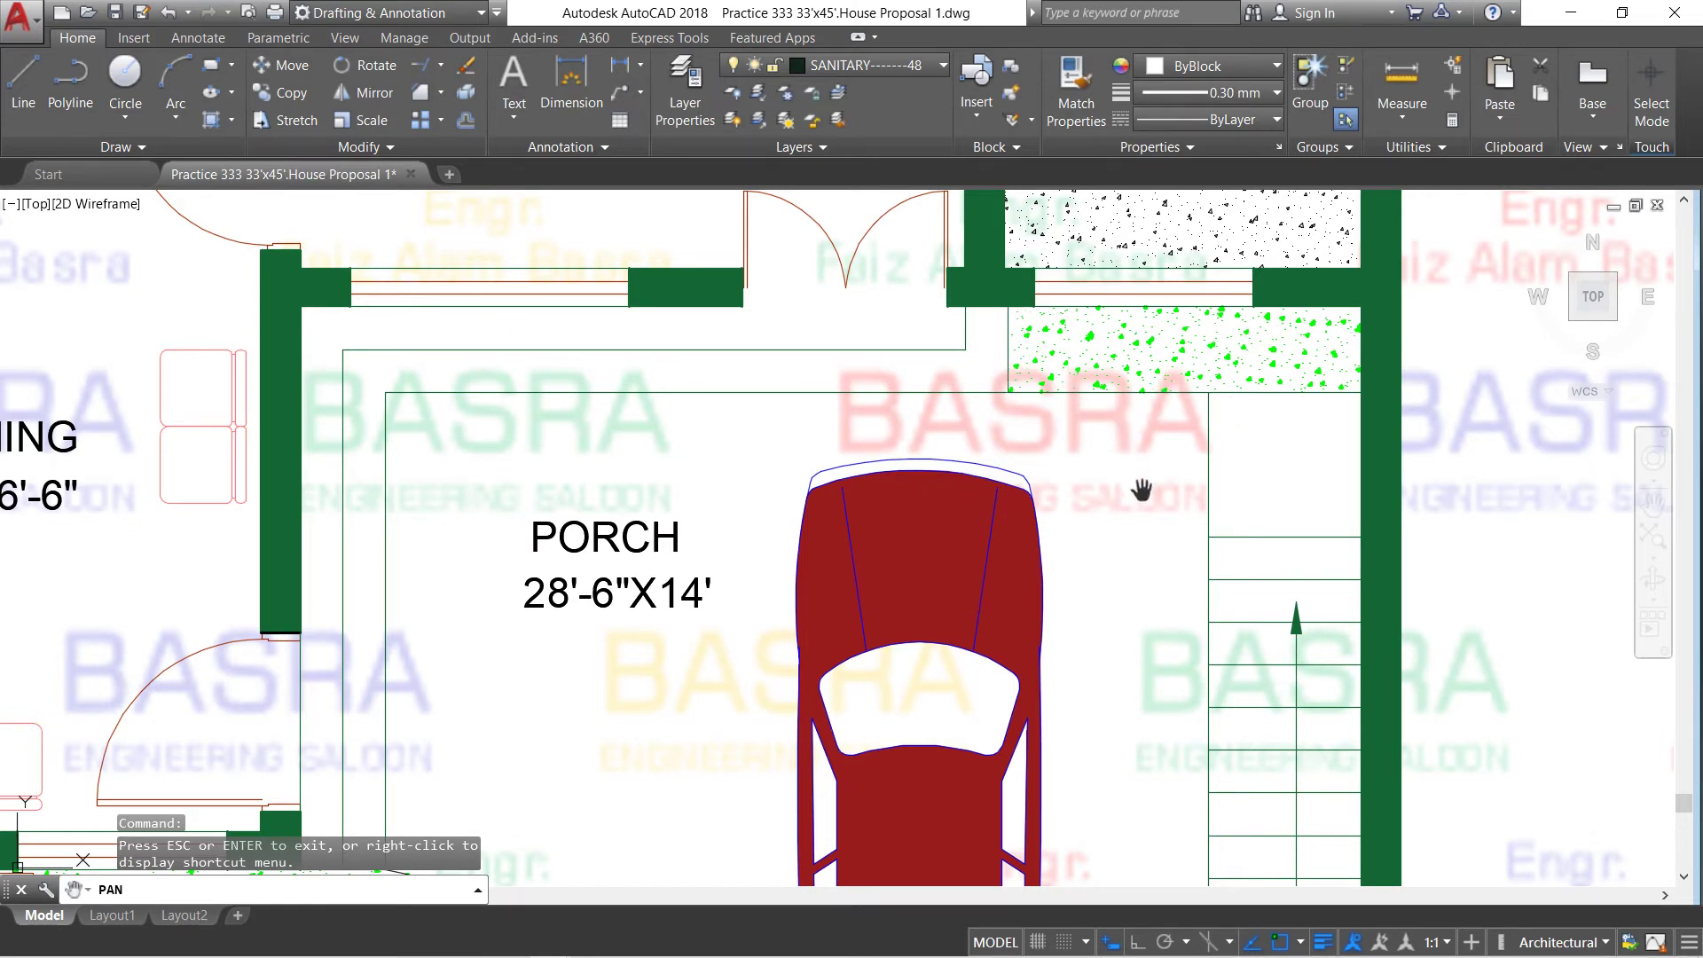
pyautogui.scroll(-2, 1140, 490)
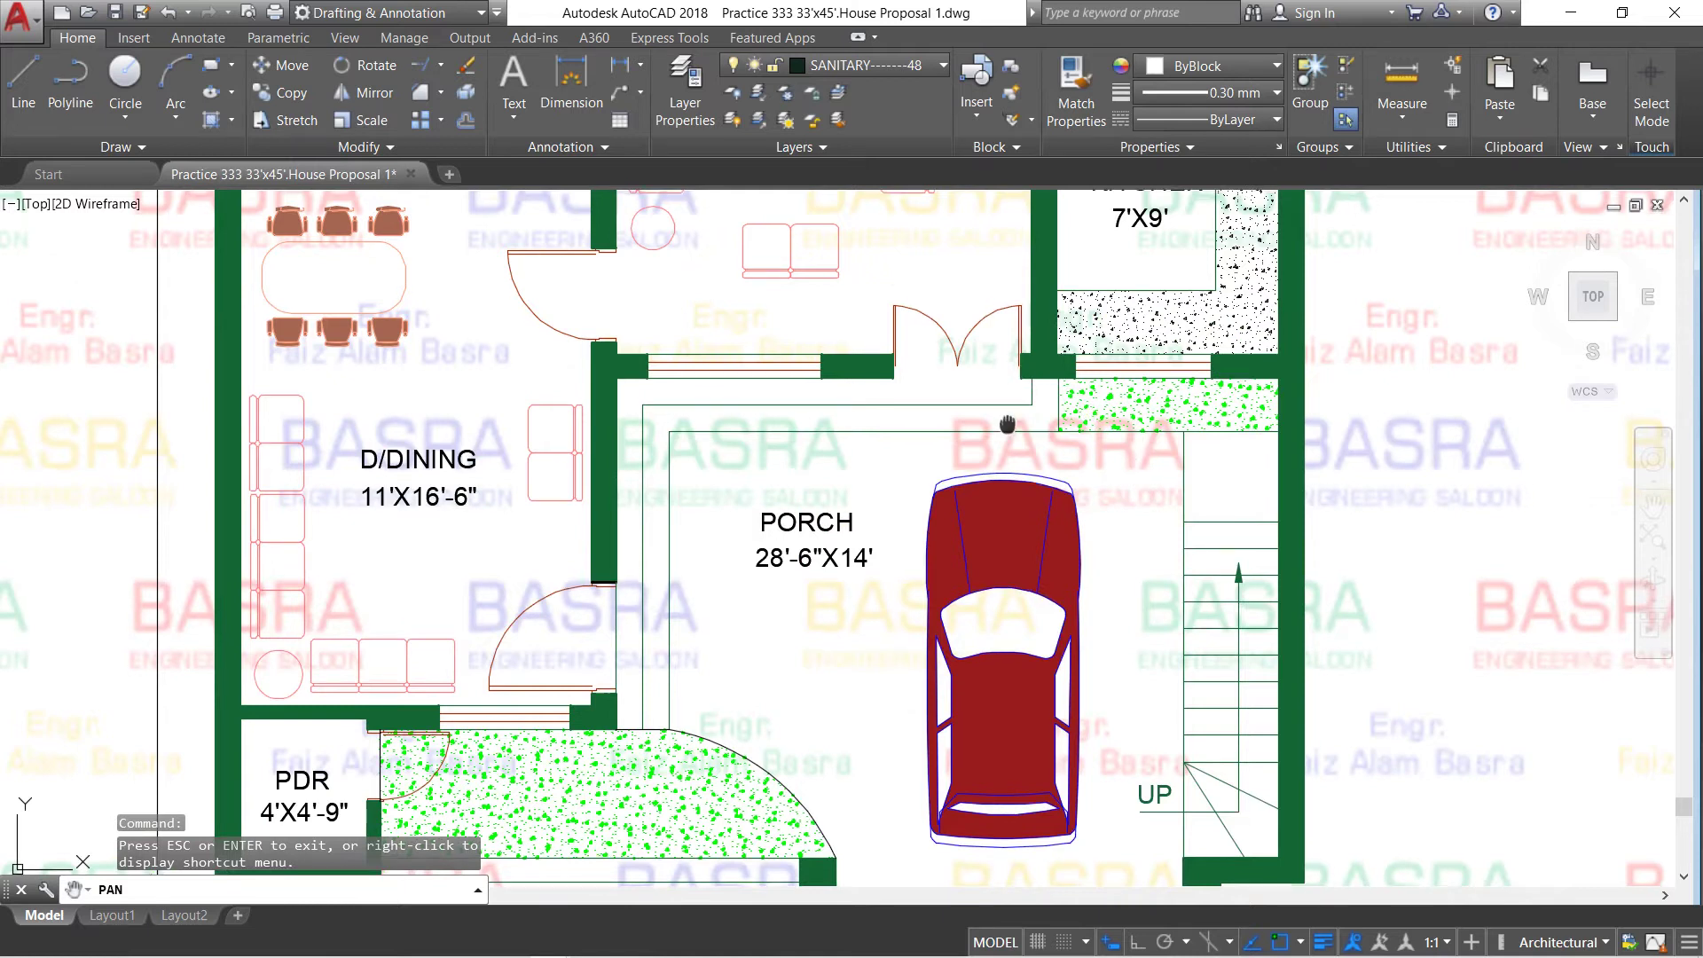
pyautogui.moveTo(1007, 425); pyautogui.dragTo(1044, 512)
pyautogui.moveTo(1038, 621); pyautogui.dragTo(1045, 507)
pyautogui.moveTo(989, 618); pyautogui.dragTo(1045, 506)
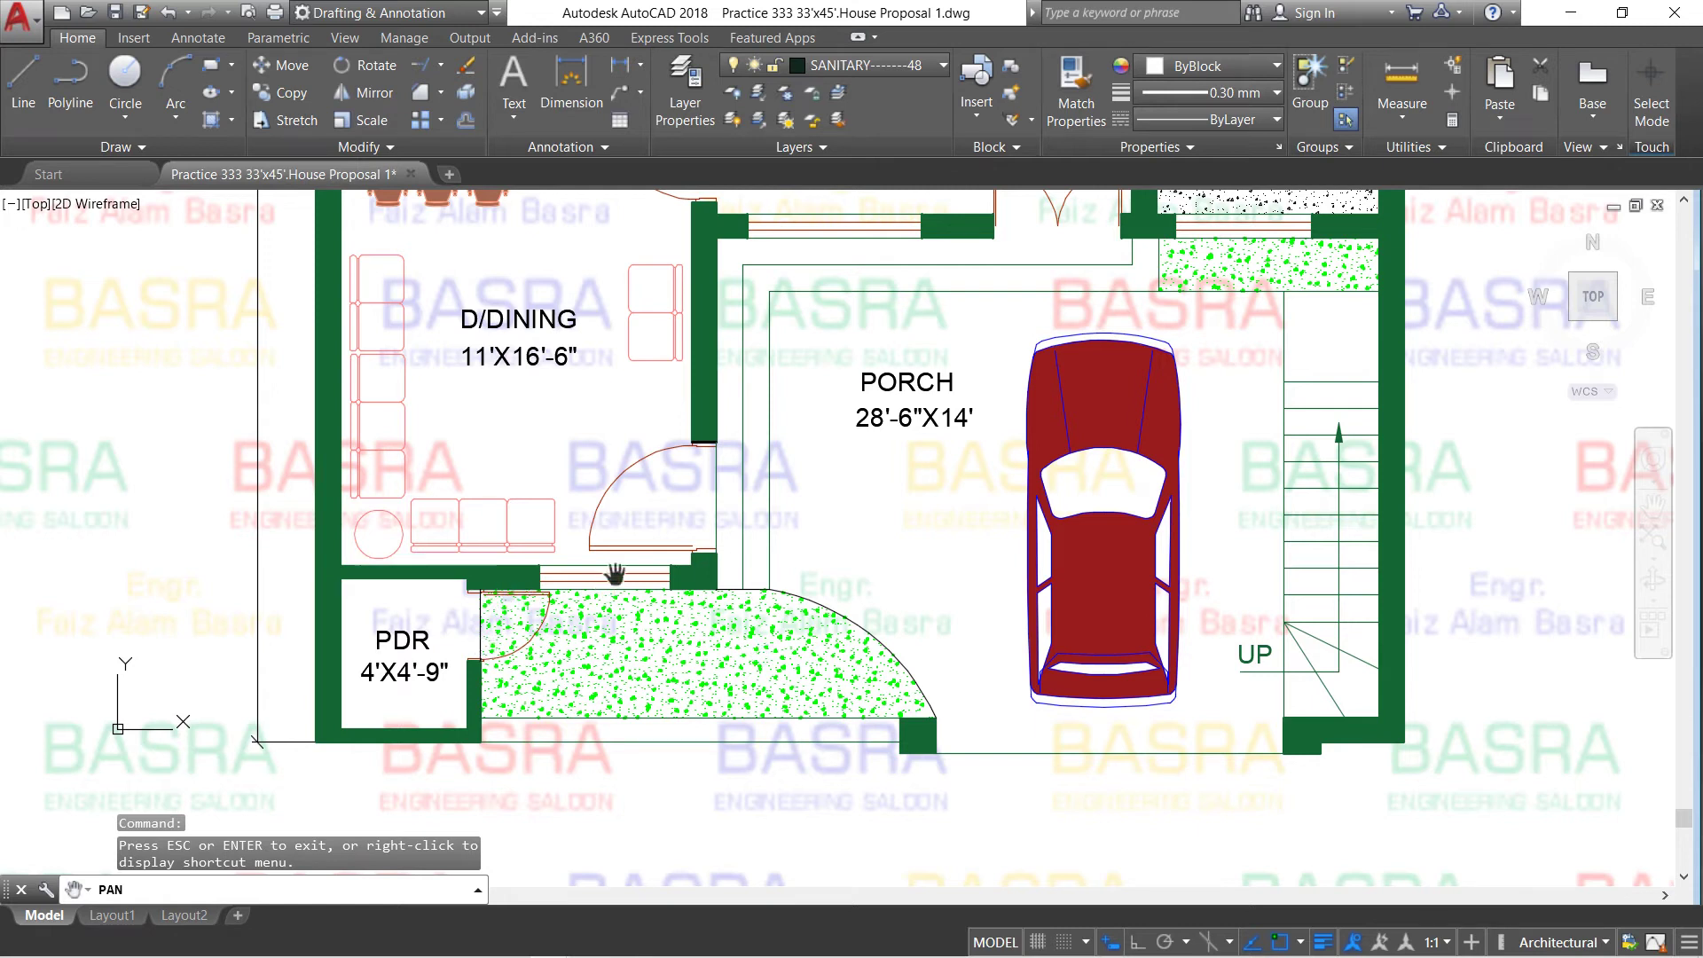
# - Pan to the kitchen, bath, patio, T.V. lounge and store
pyautogui.moveTo(676, 501); pyautogui.dragTo(594, 710)
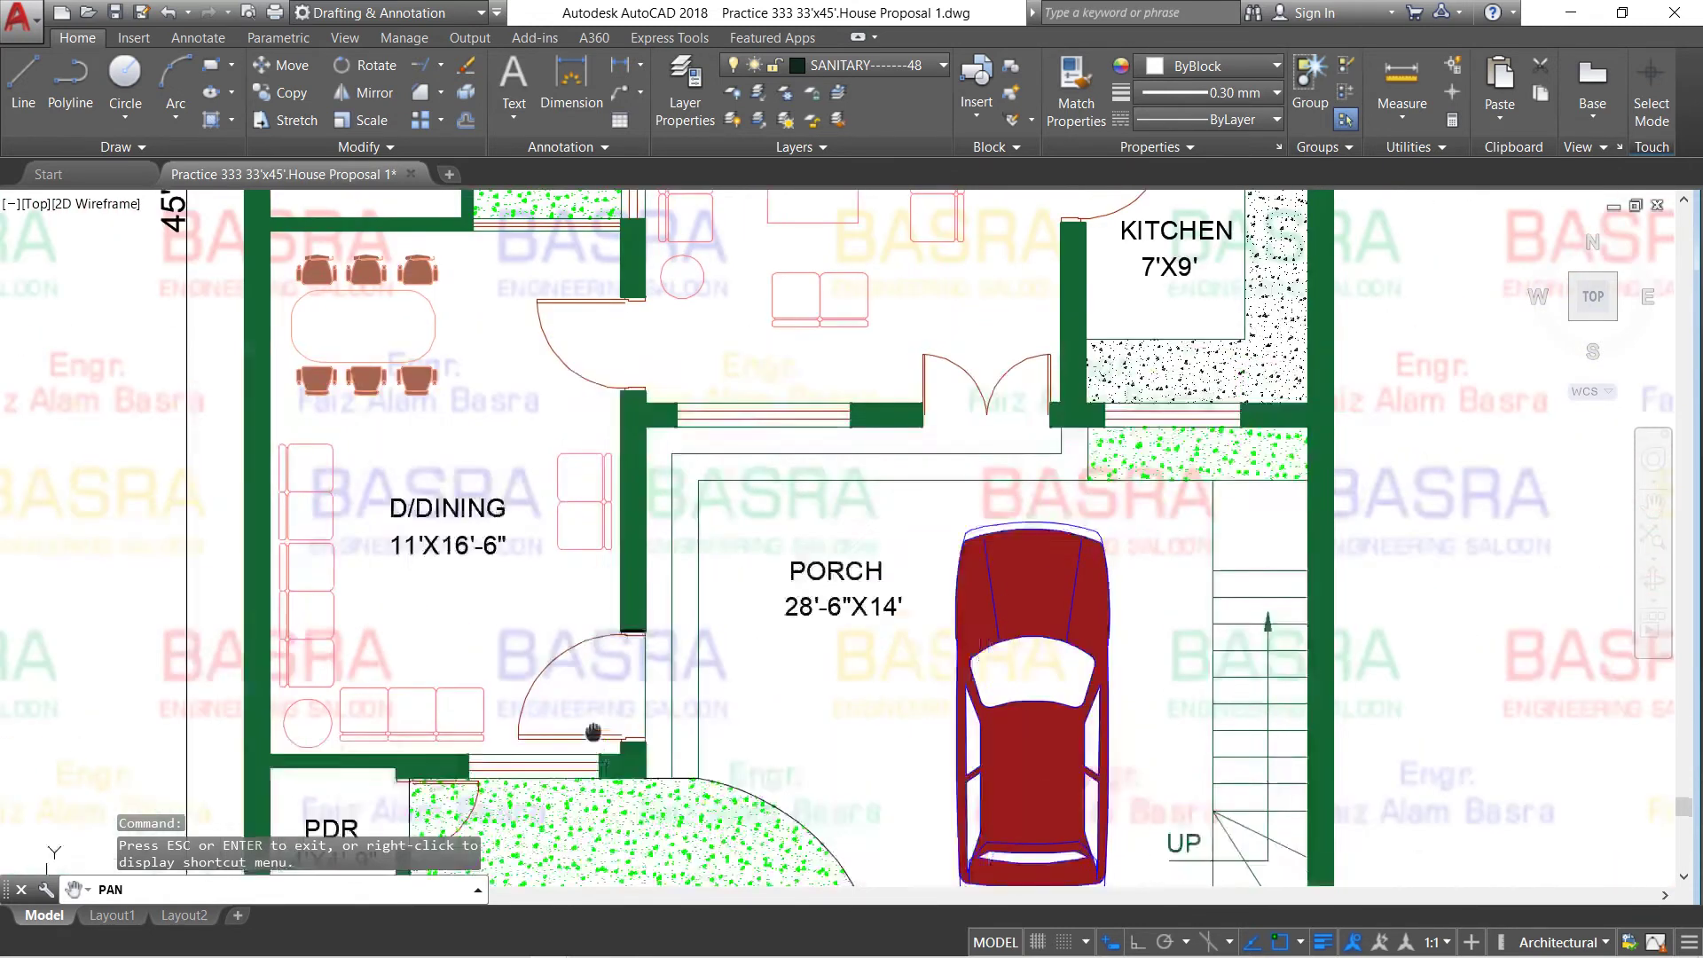
pyautogui.moveTo(821, 408); pyautogui.dragTo(796, 516)
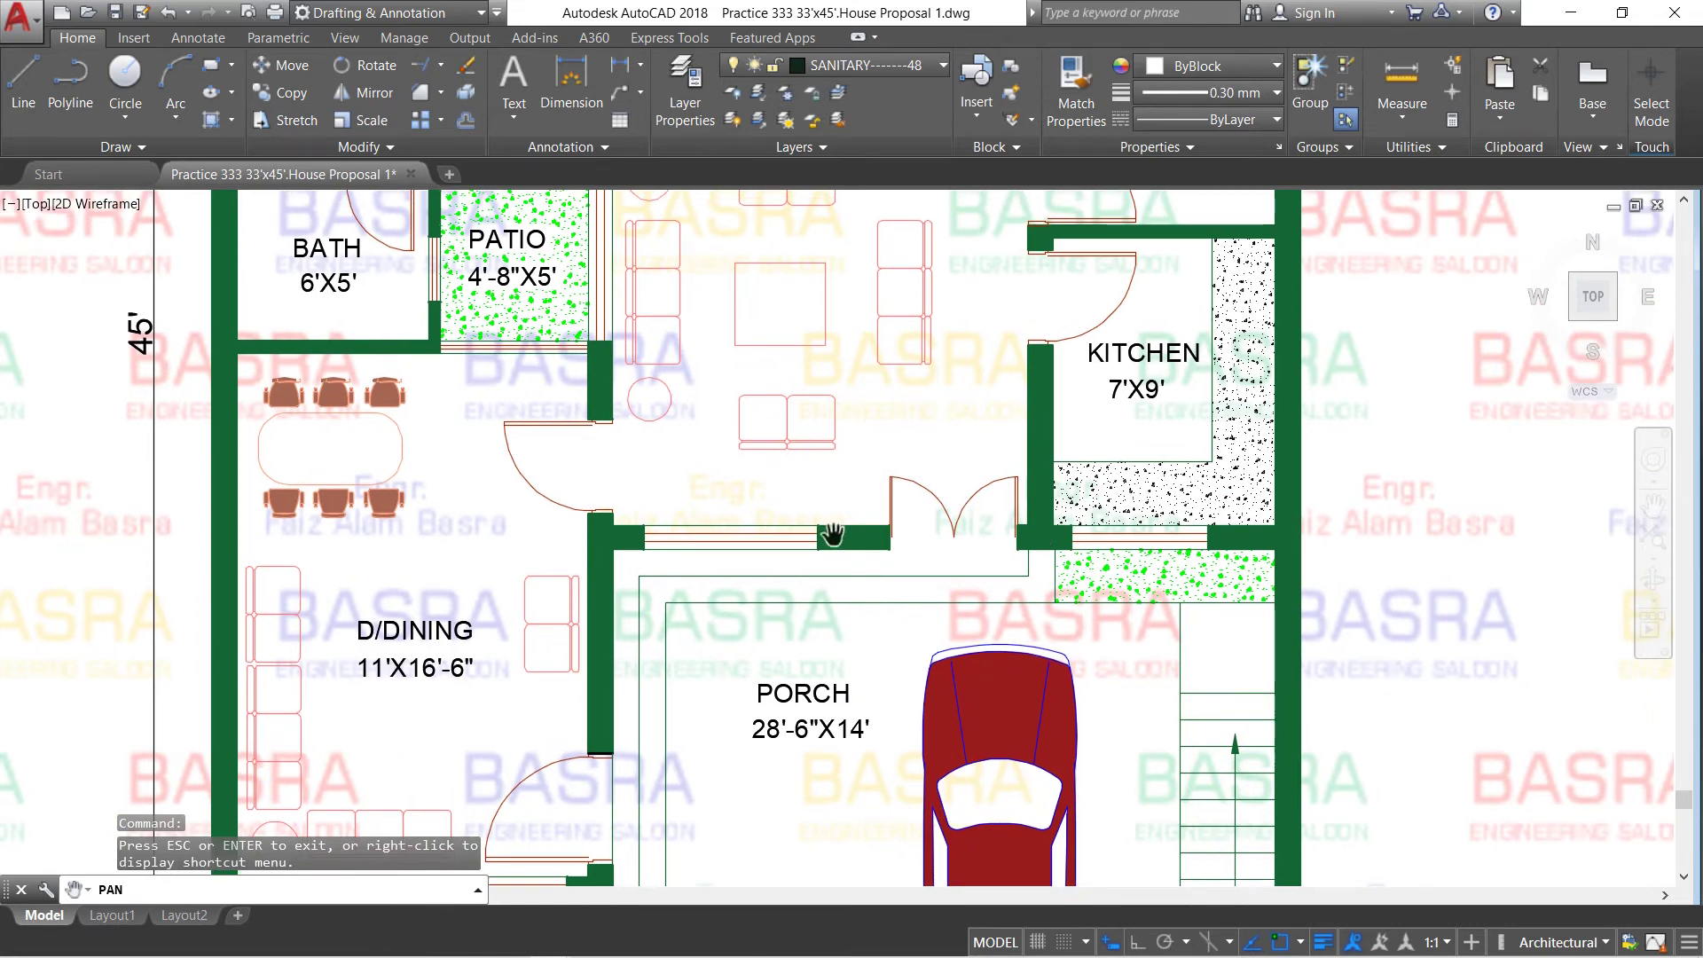
pyautogui.moveTo(810, 465); pyautogui.dragTo(757, 656)
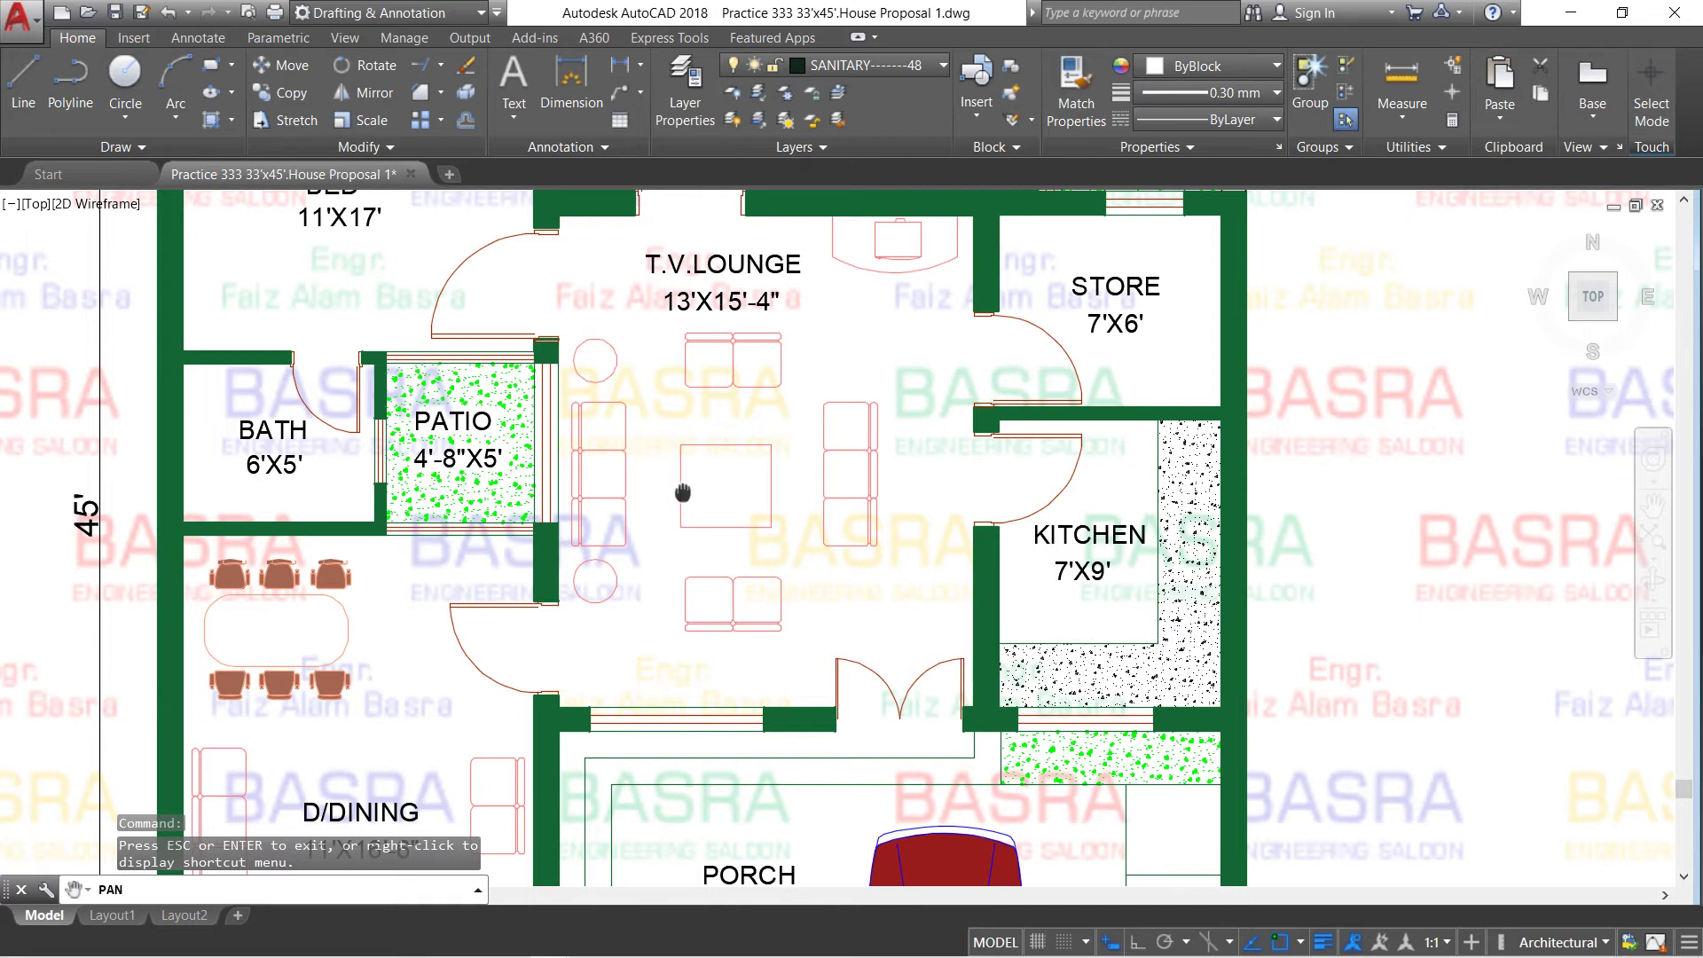
pyautogui.moveTo(486, 504); pyautogui.dragTo(503, 671)
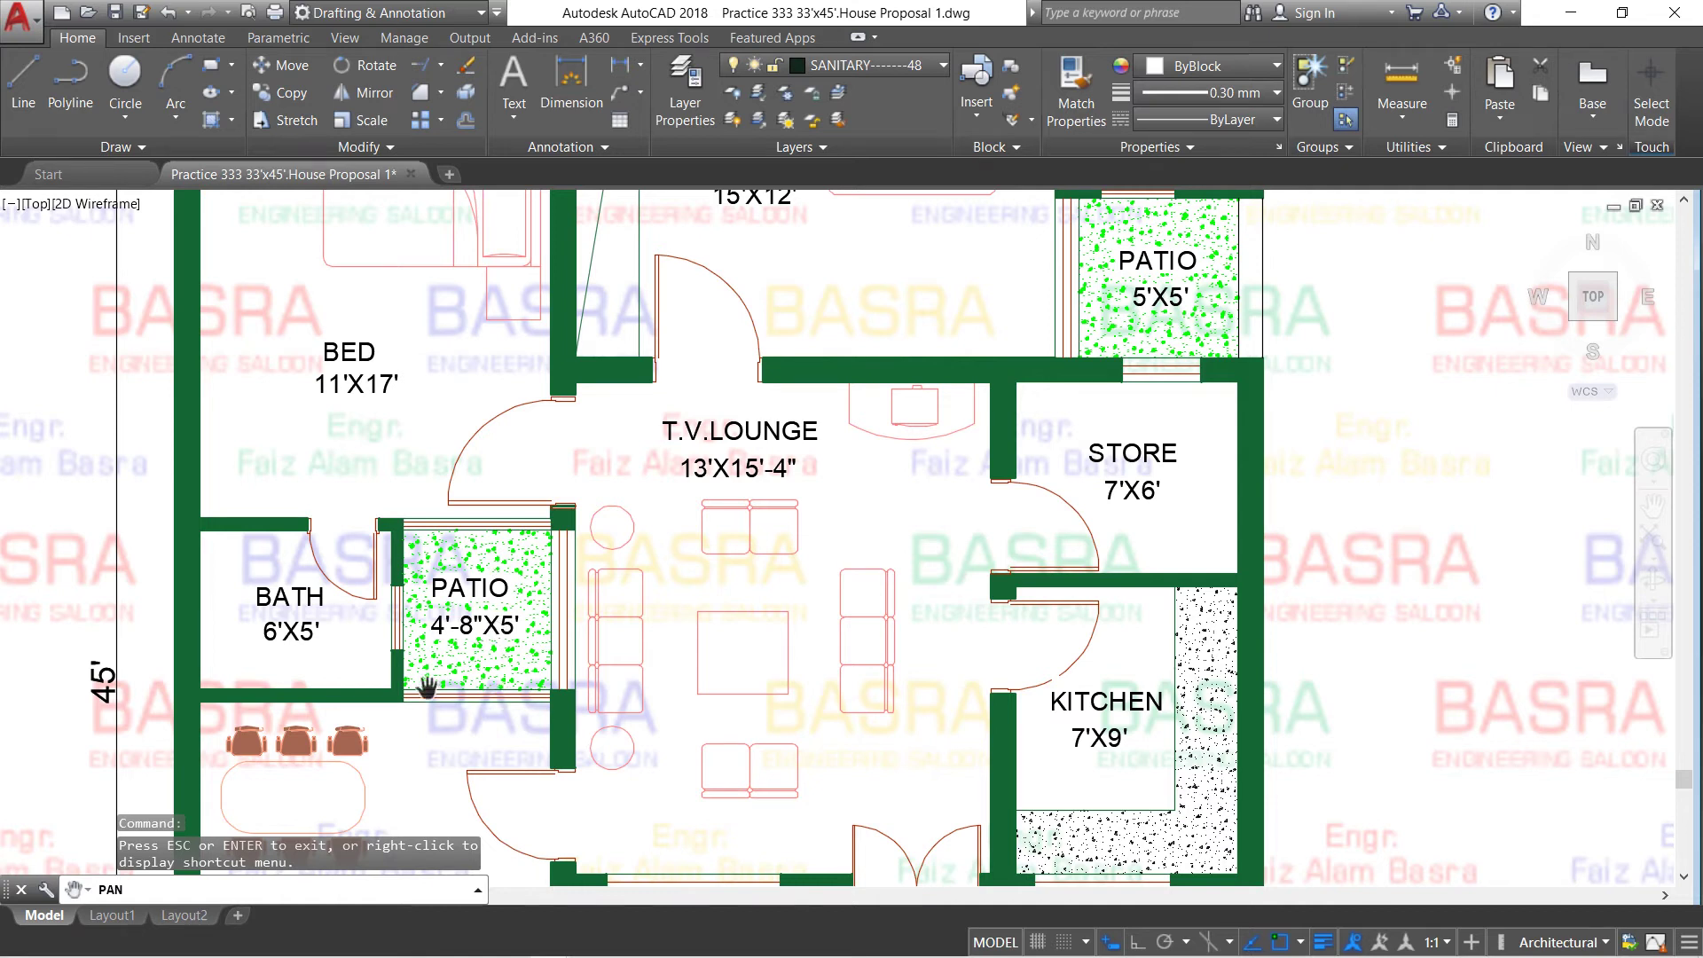
pyautogui.moveTo(507, 631); pyautogui.dragTo(402, 642)
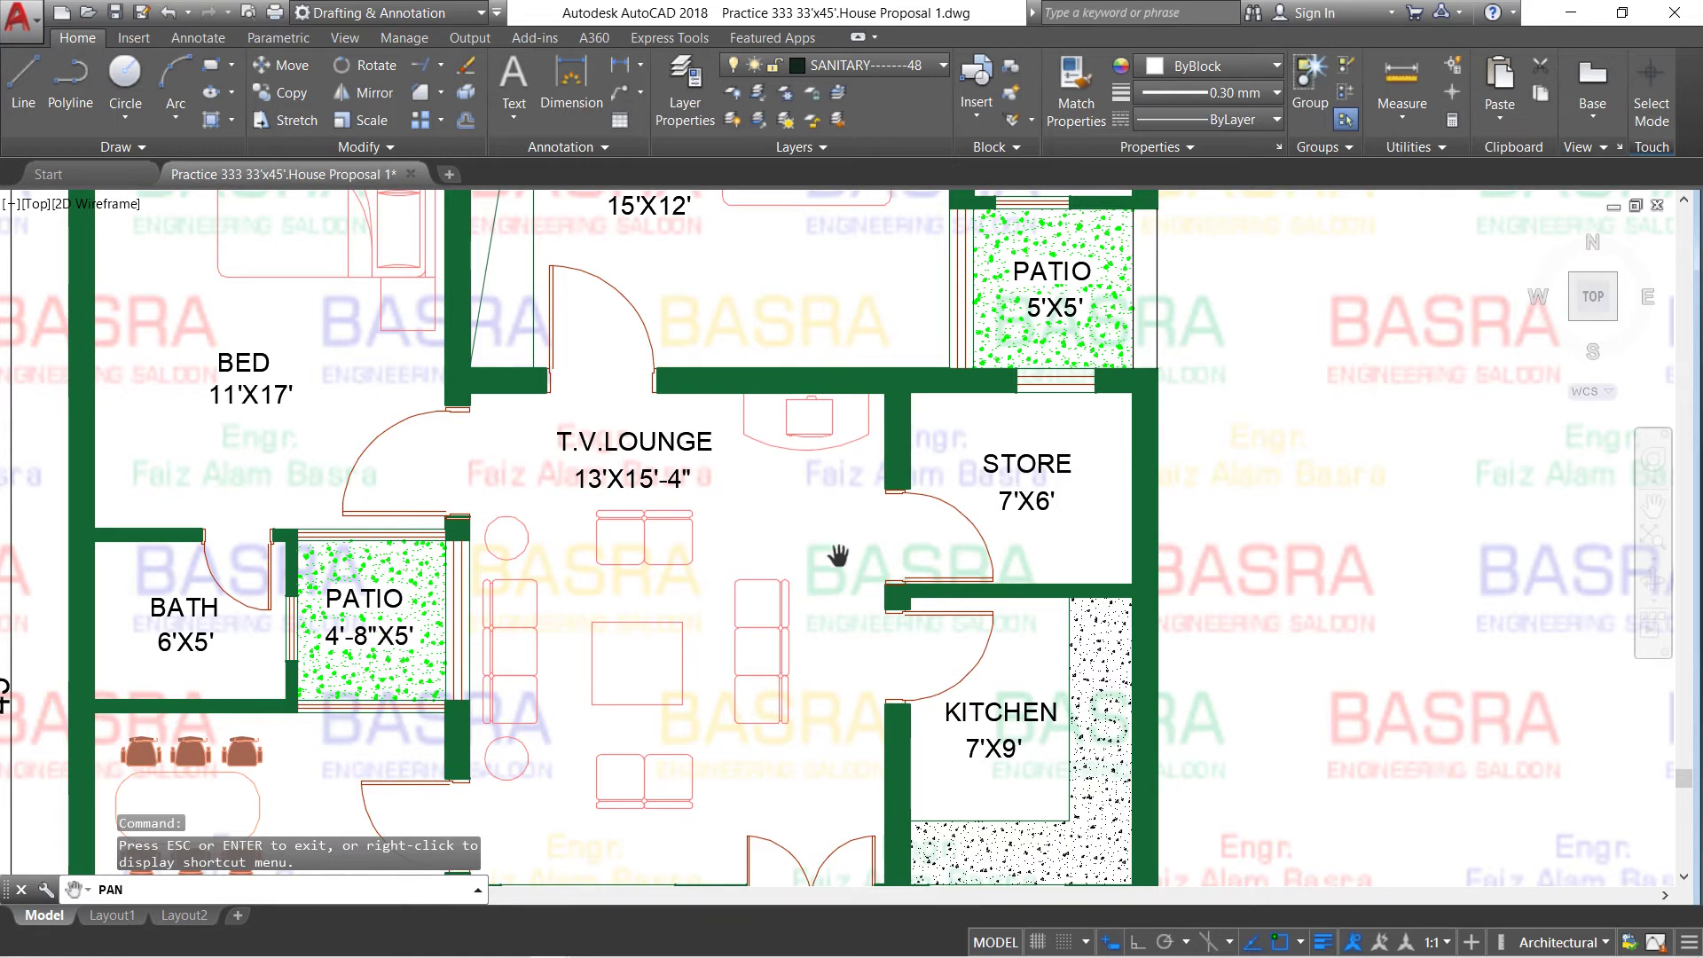
pyautogui.moveTo(838, 556); pyautogui.dragTo(780, 743)
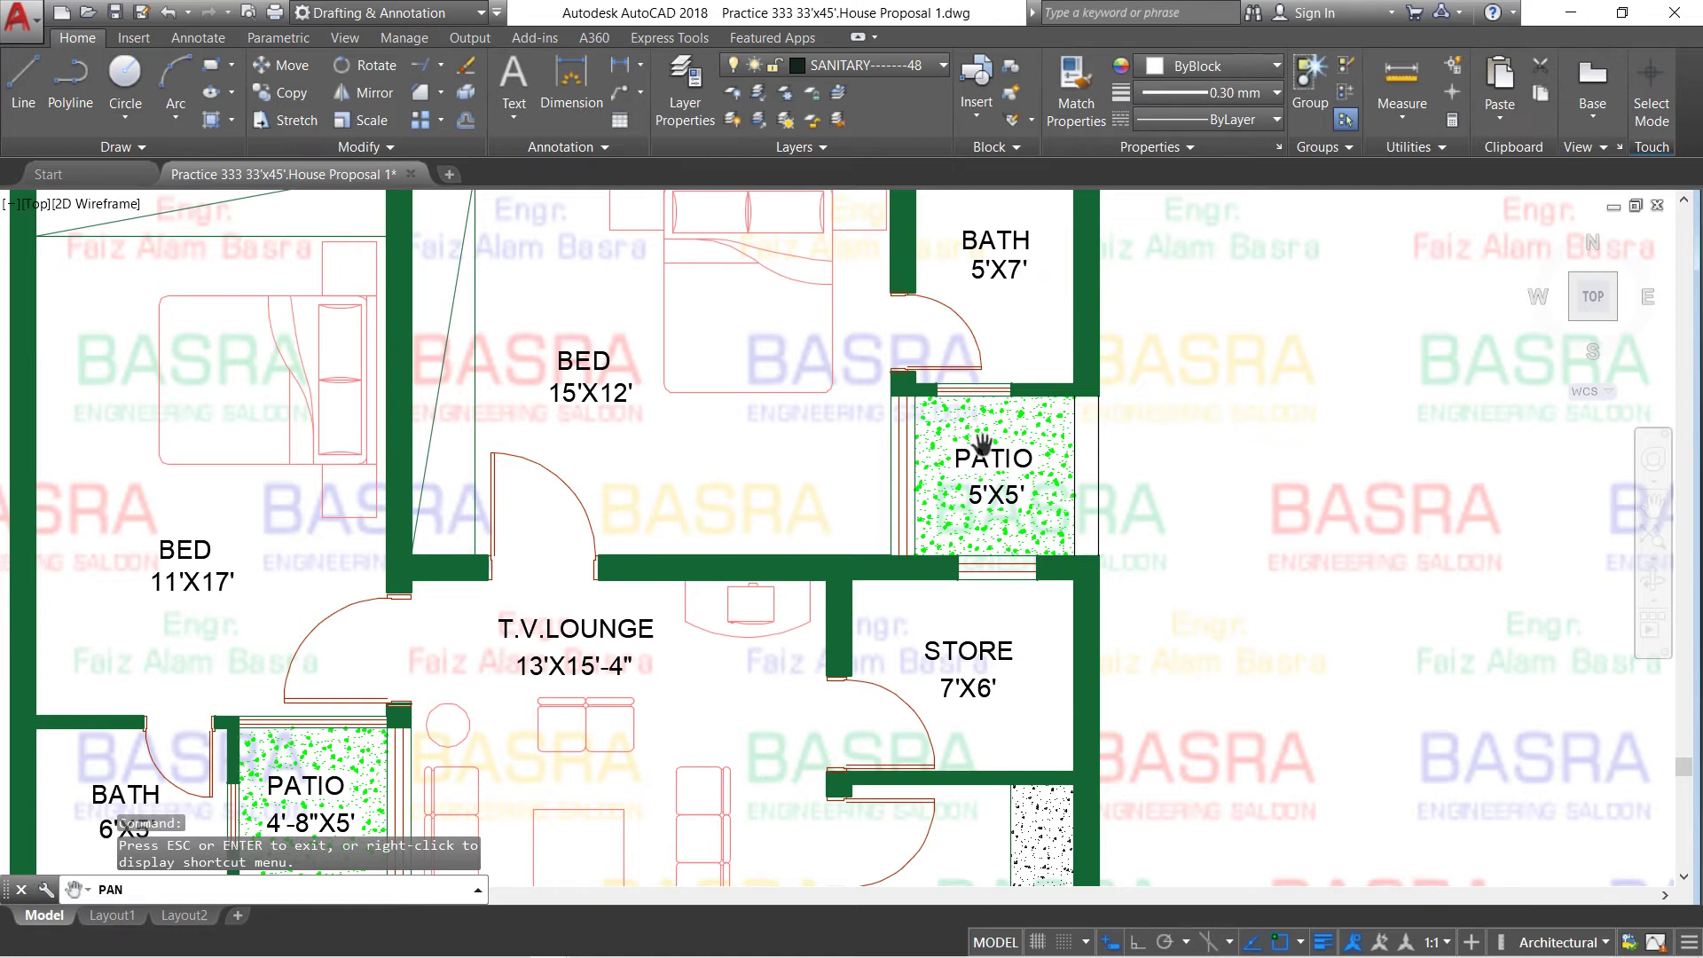
pyautogui.moveTo(940, 457); pyautogui.dragTo(1082, 545)
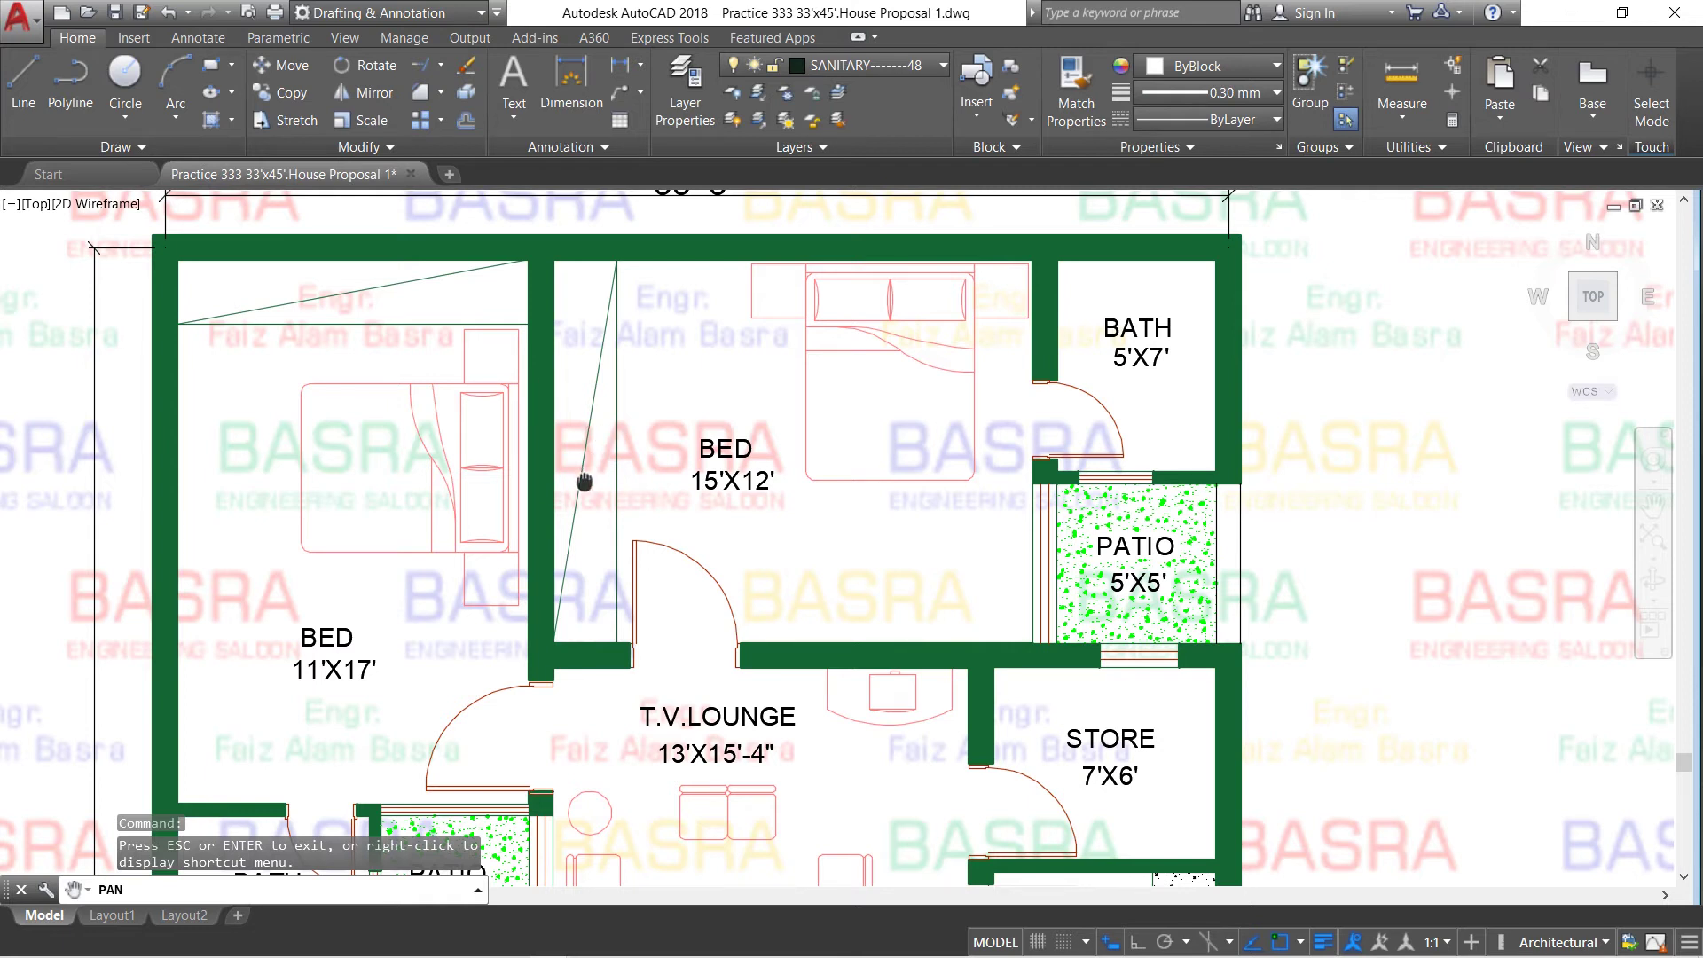
pyautogui.moveTo(585, 482); pyautogui.dragTo(601, 444)
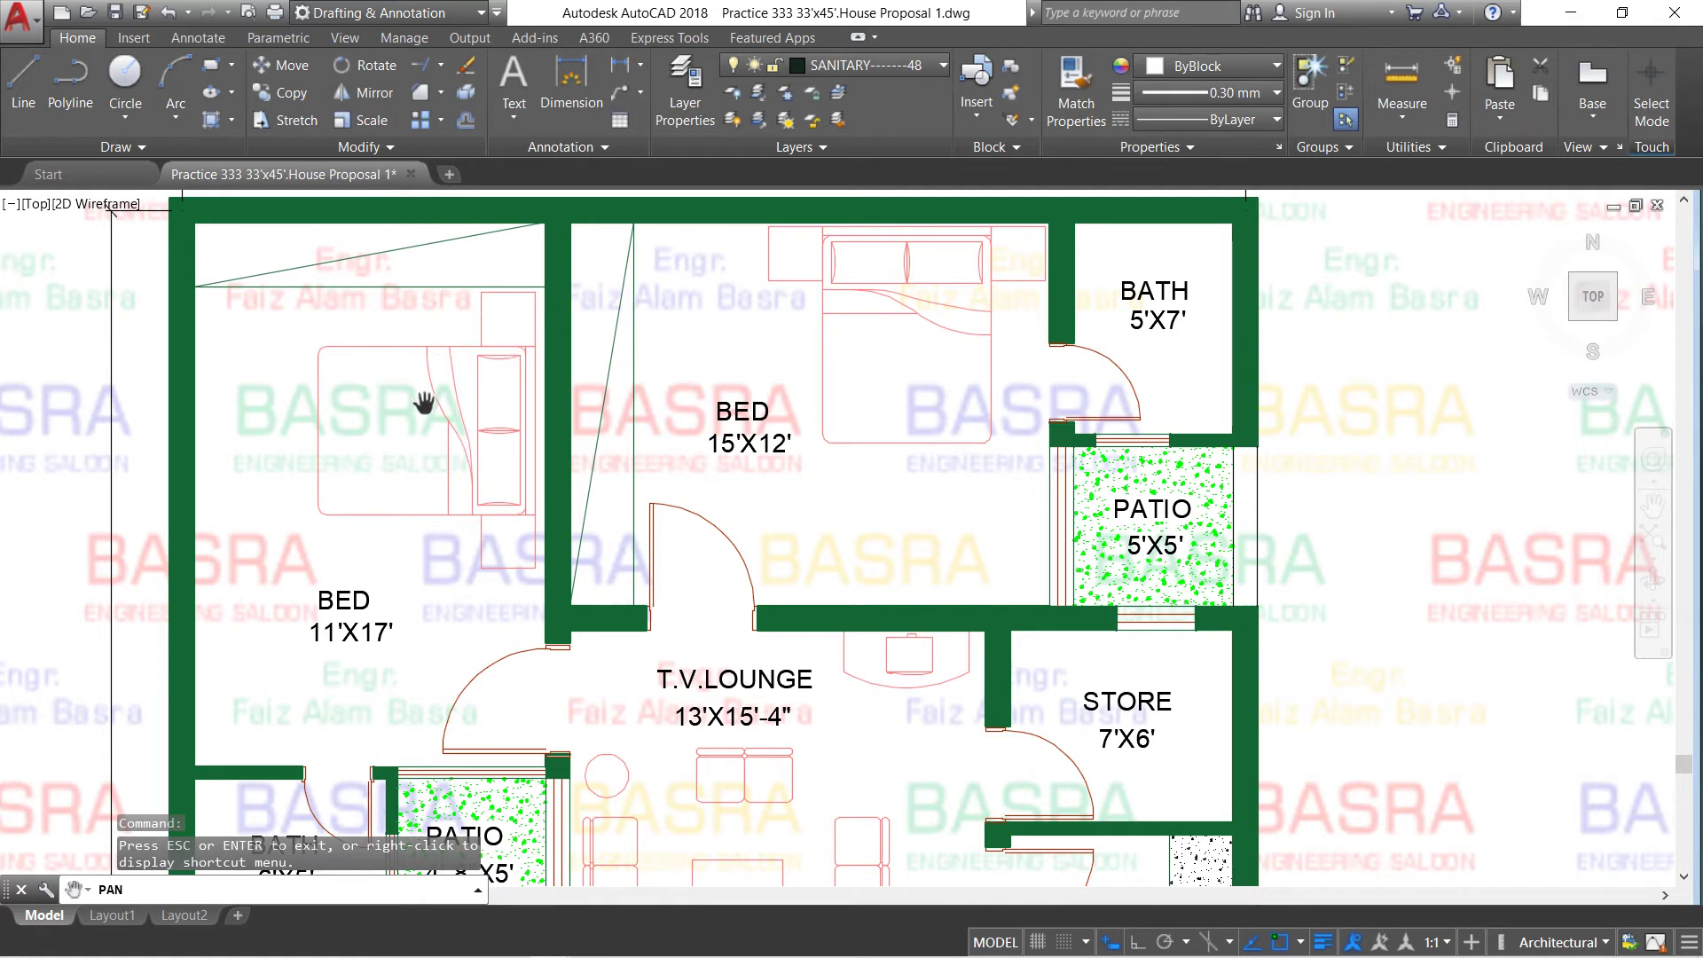
pyautogui.moveTo(395, 420); pyautogui.dragTo(463, 343)
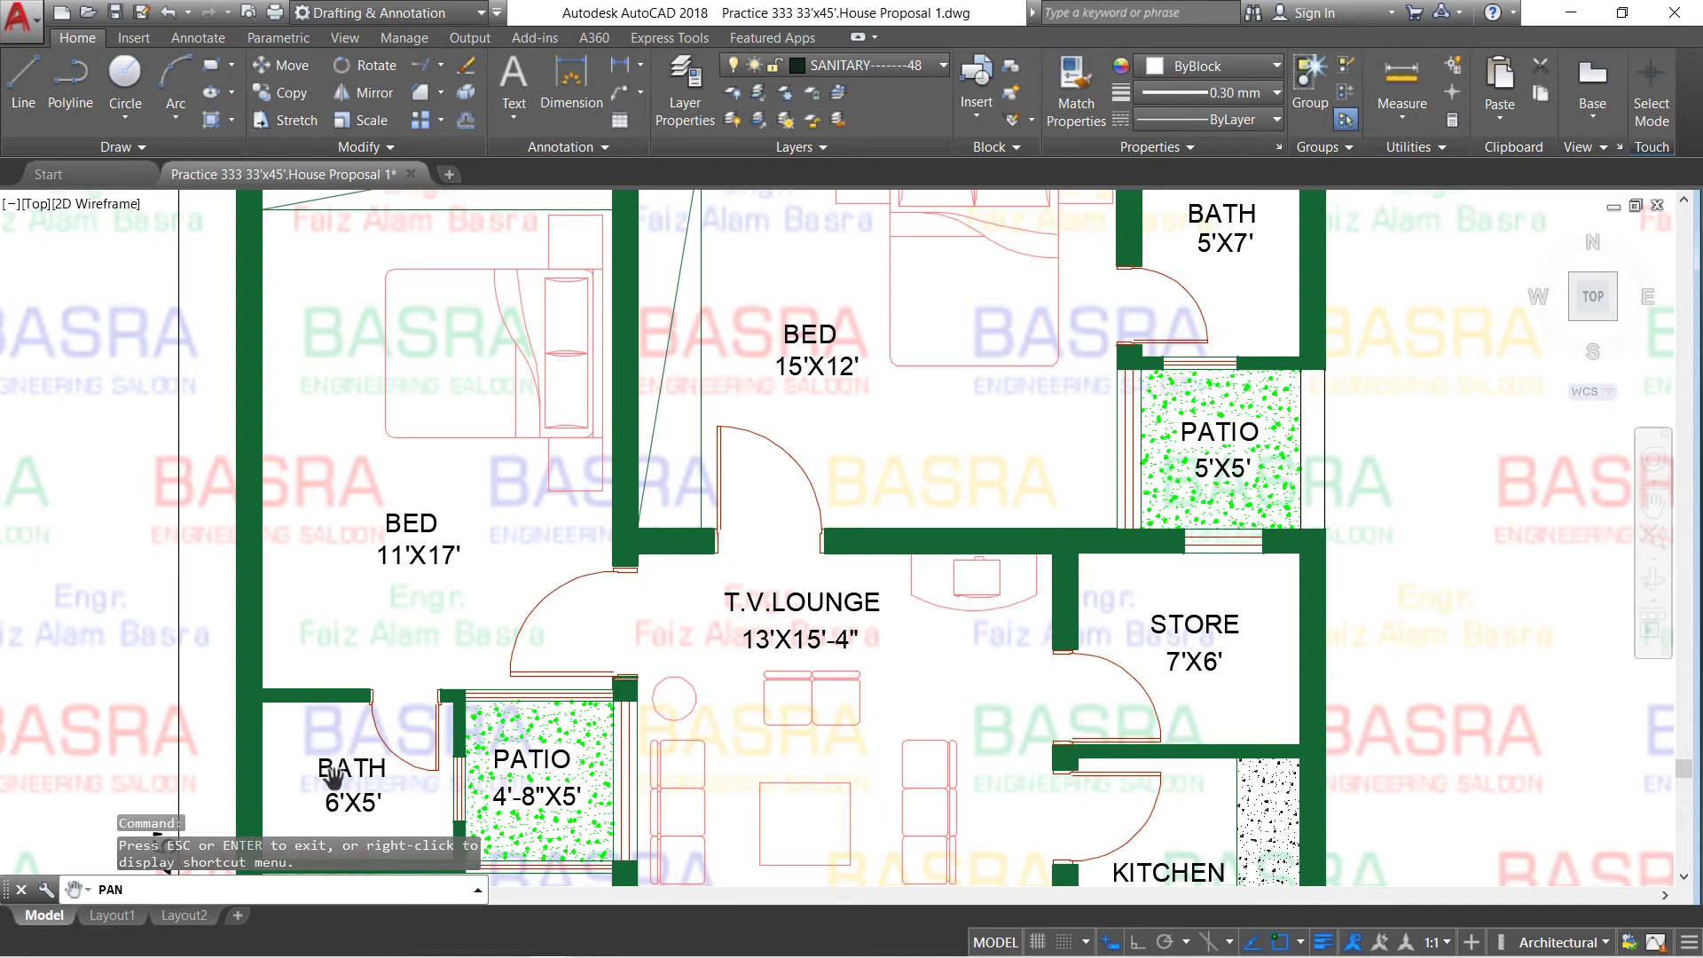
pyautogui.moveTo(517, 501); pyautogui.dragTo(347, 717)
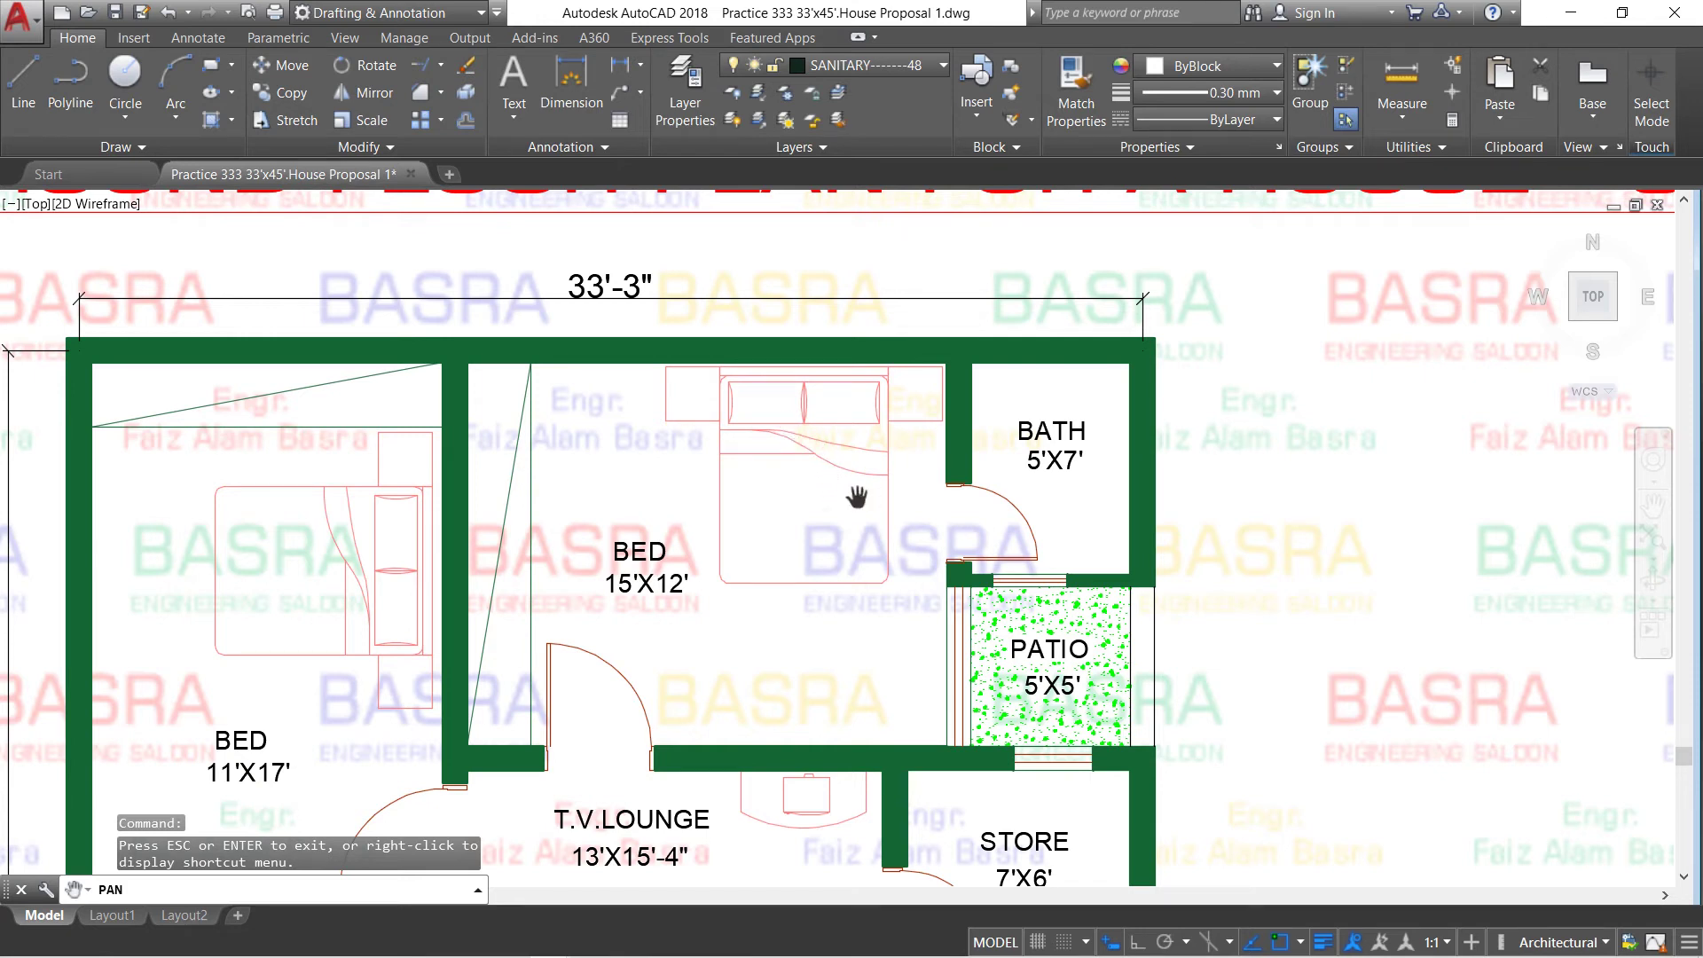
pyautogui.moveTo(816, 666); pyautogui.dragTo(839, 444)
pyautogui.moveTo(731, 725); pyautogui.dragTo(785, 532)
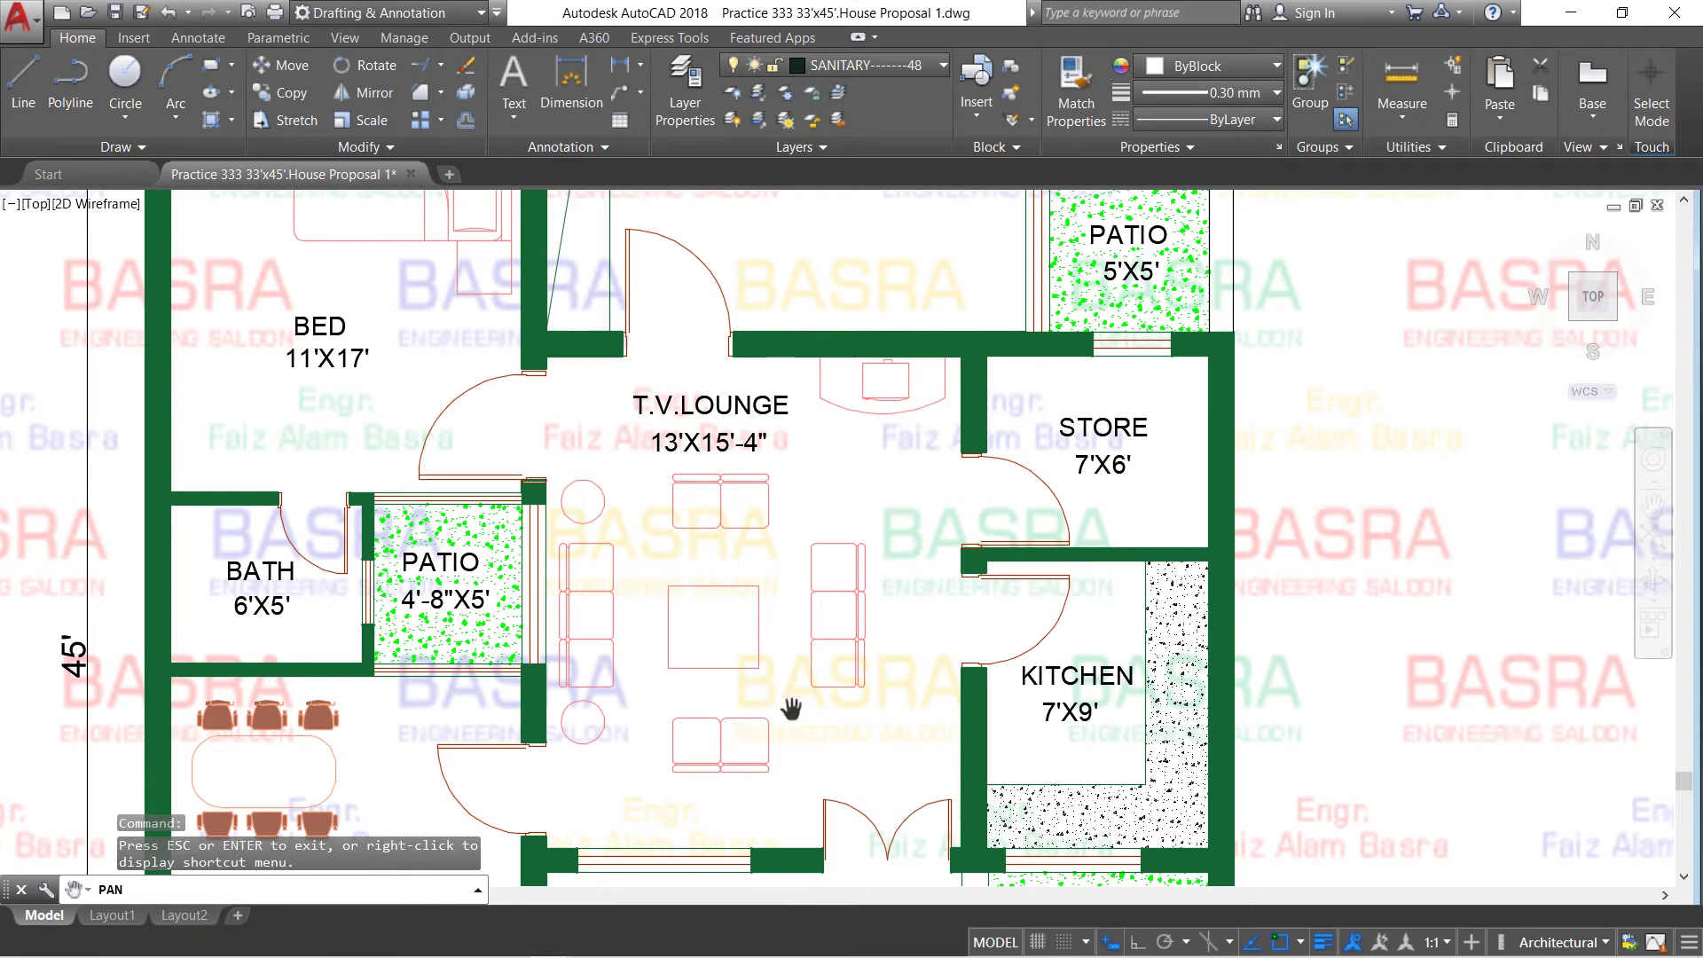
pyautogui.moveTo(894, 712); pyautogui.dragTo(892, 600)
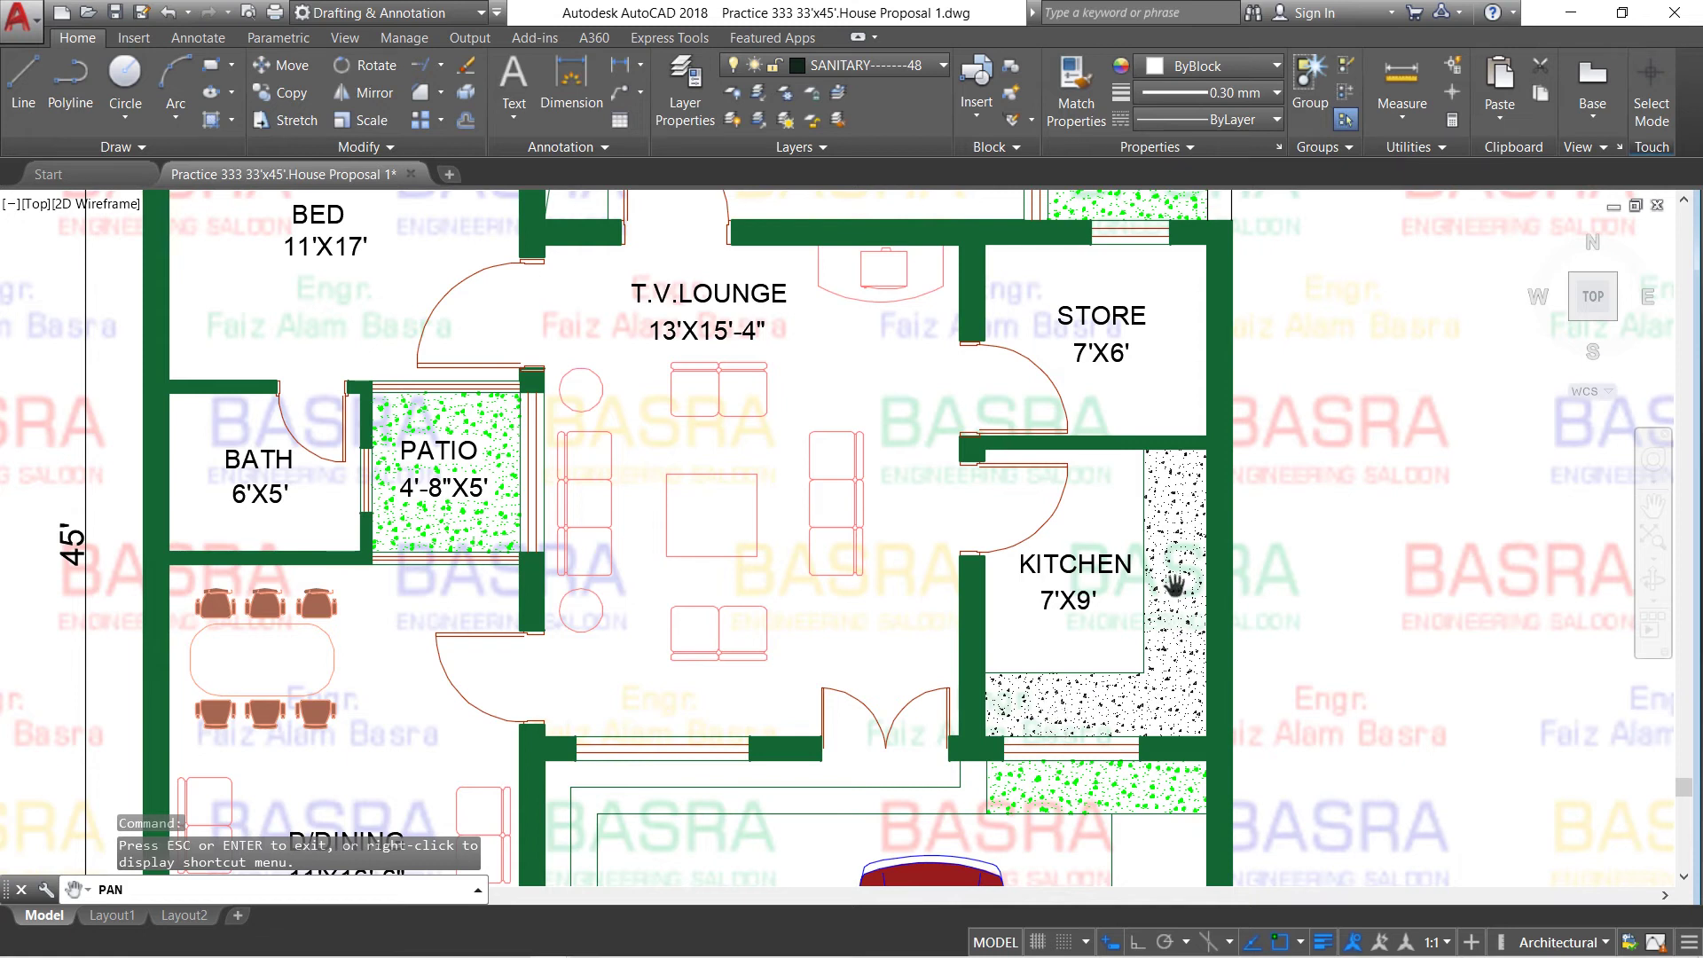
pyautogui.moveTo(891, 739)
pyautogui.mouseDown()
pyautogui.moveTo(1004, 517)
pyautogui.moveTo(1033, 517)
pyautogui.mouseUp()
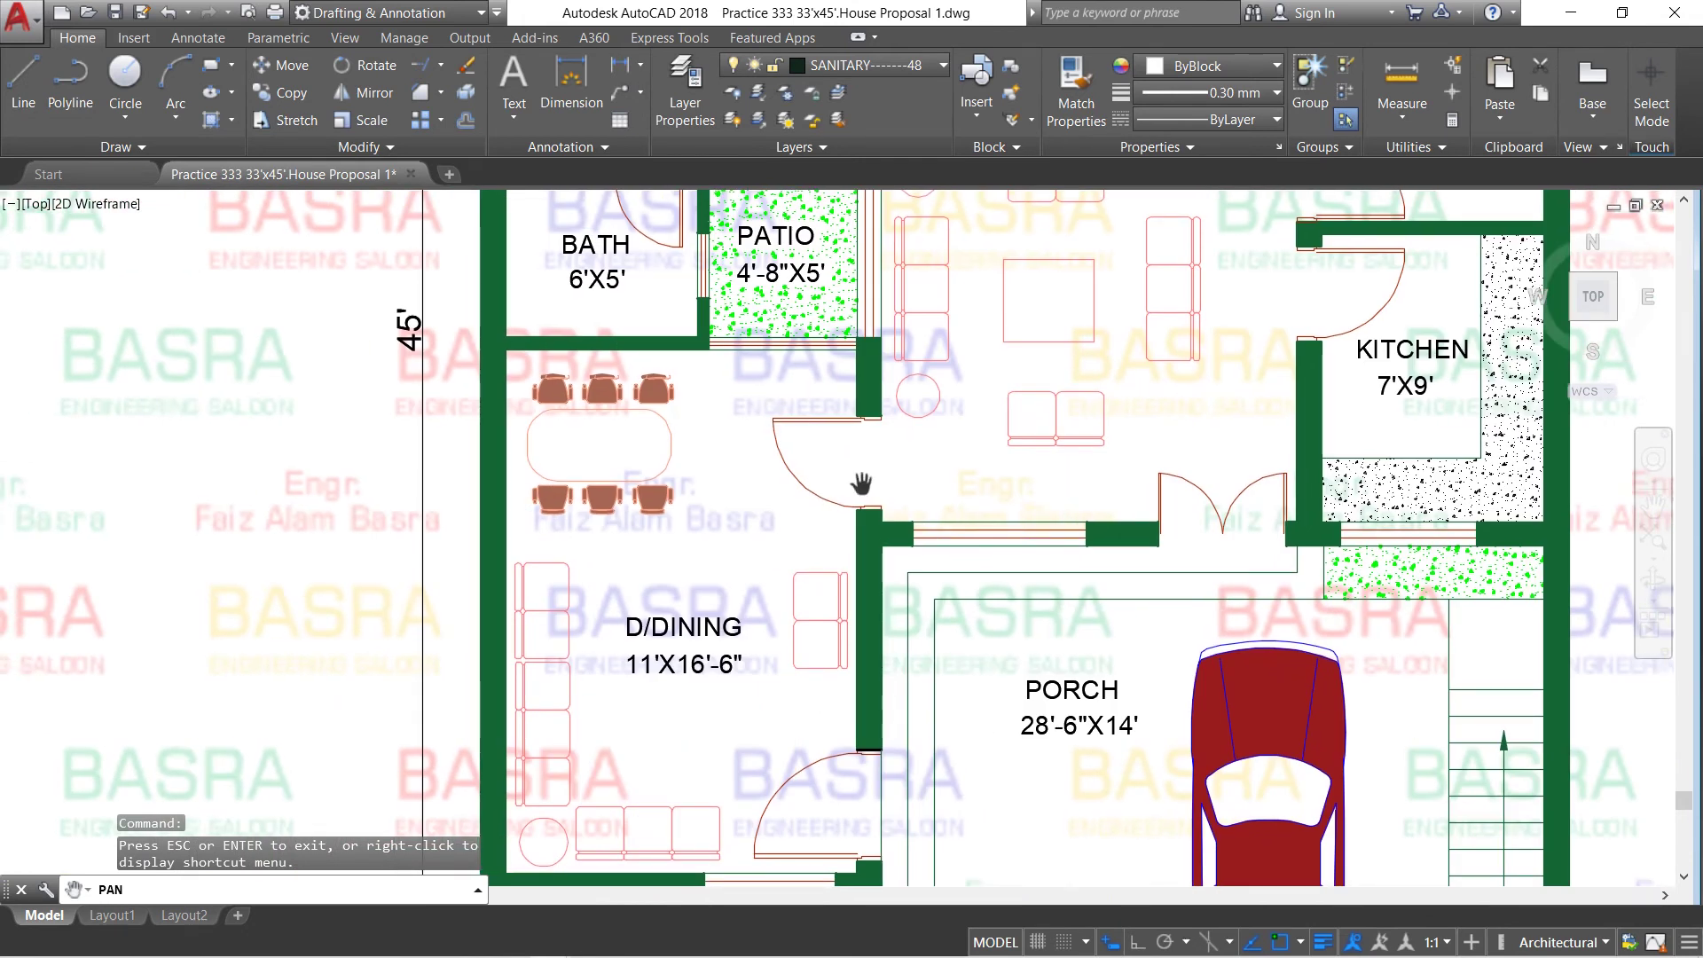
pyautogui.scroll(2, 581, 408)
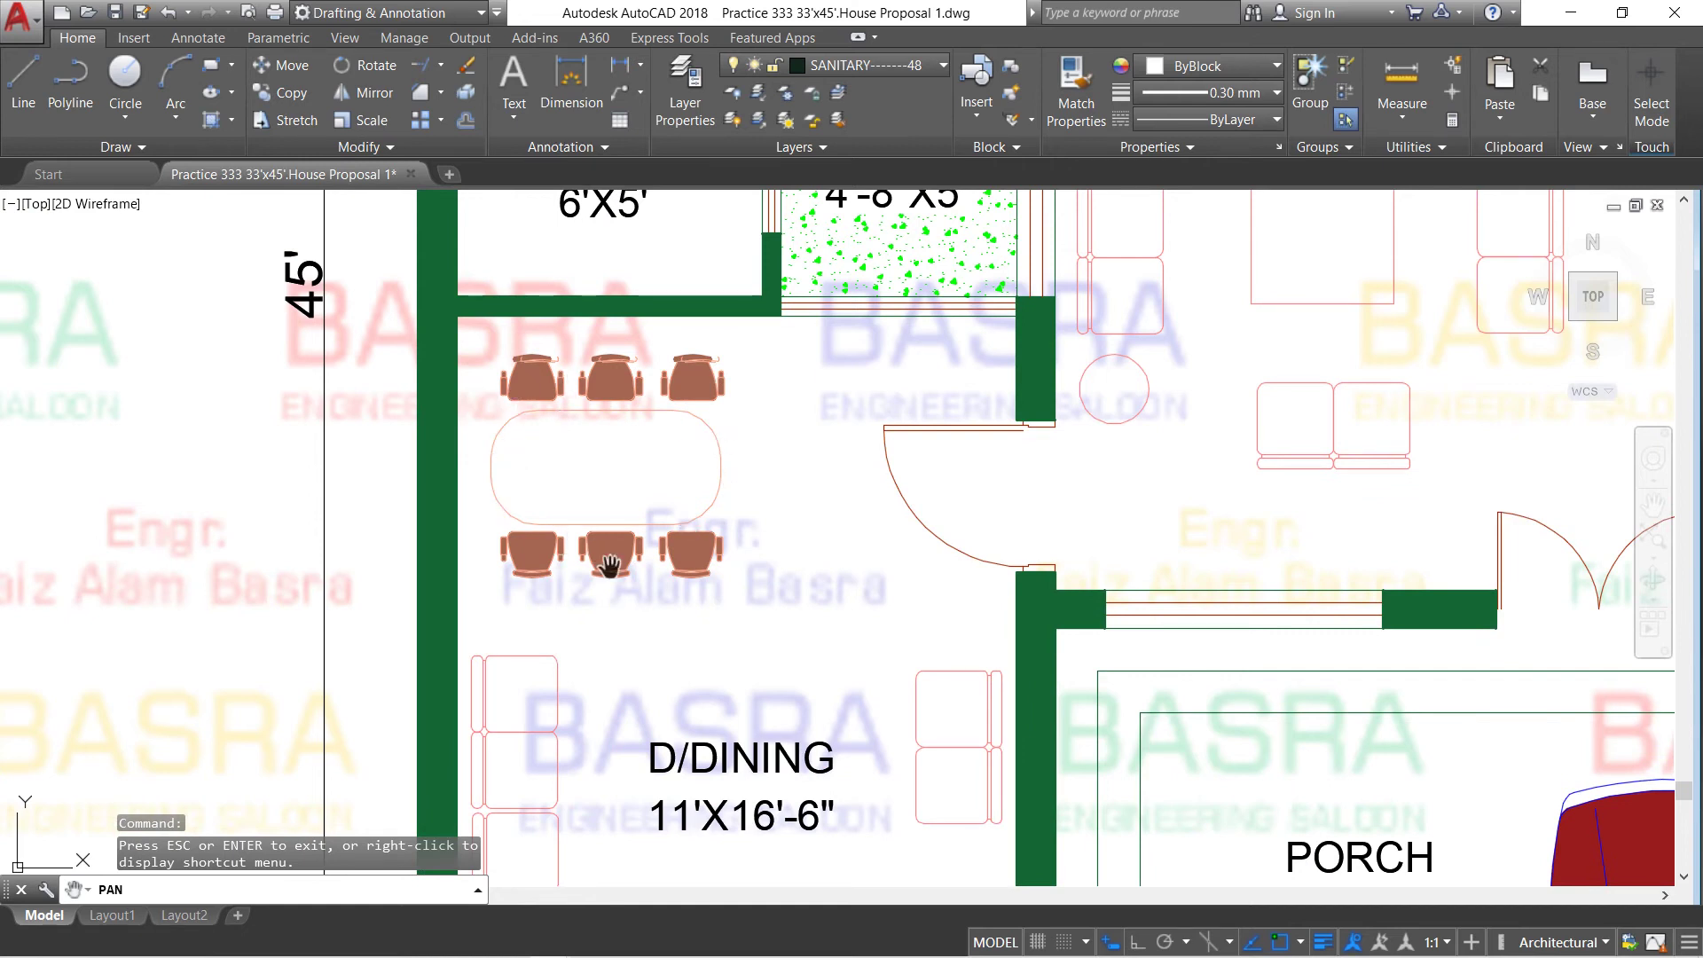
pyautogui.moveTo(764, 695); pyautogui.dragTo(765, 482)
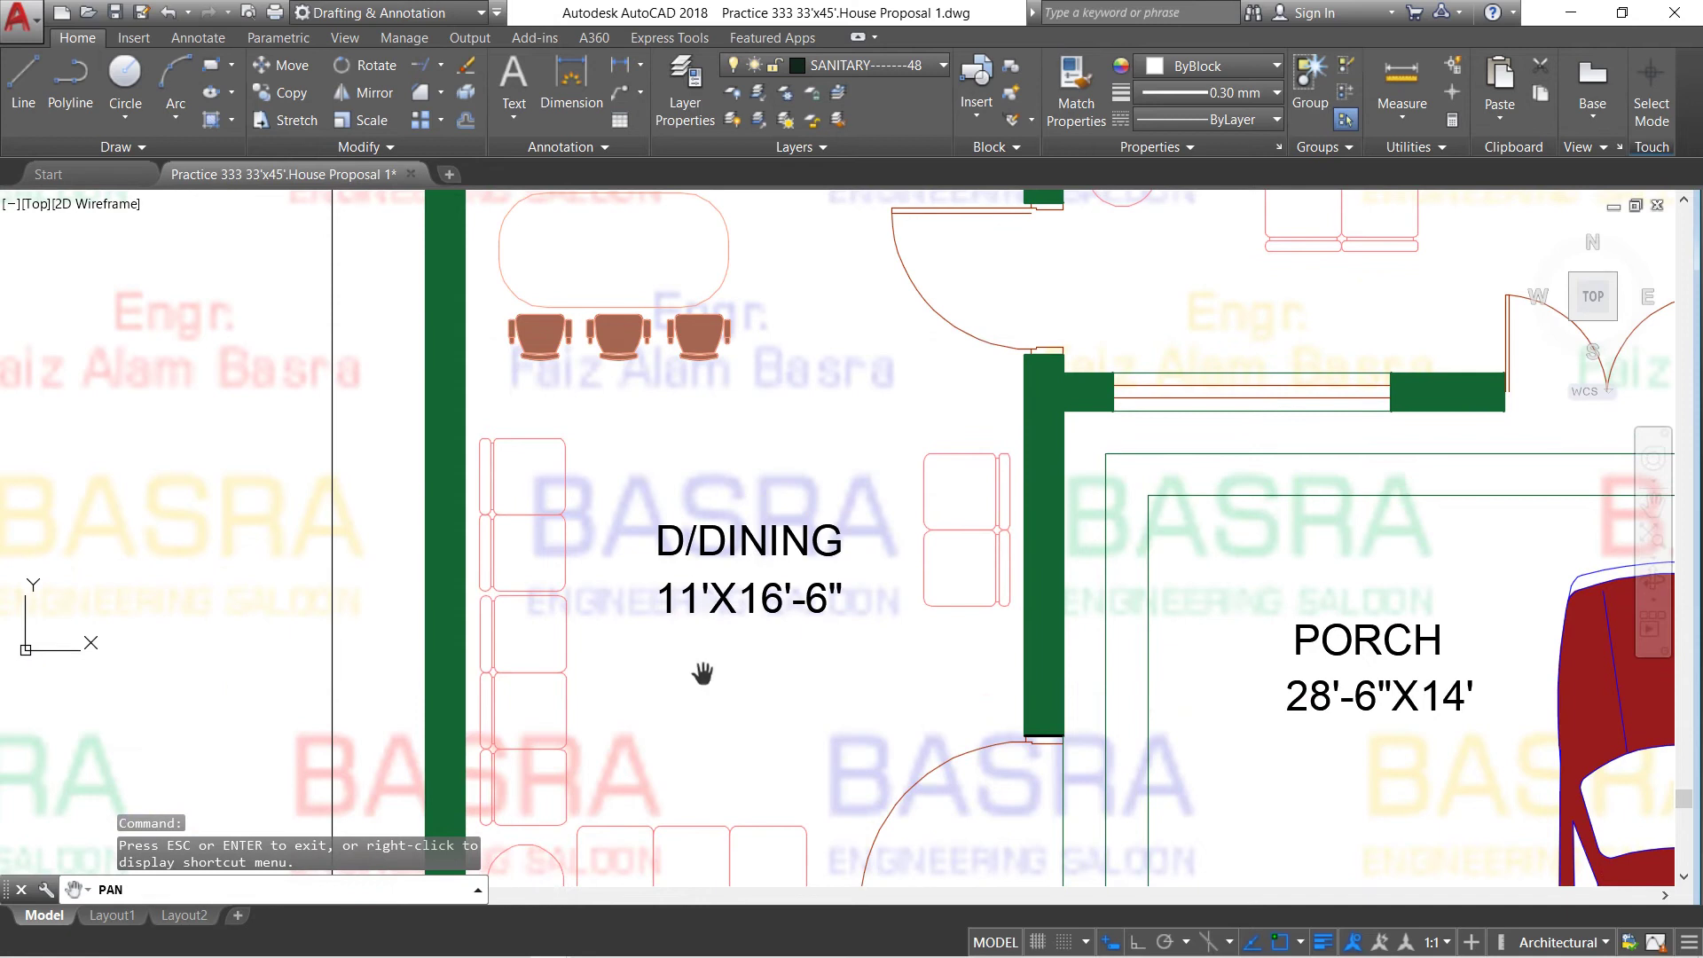
pyautogui.moveTo(702, 674); pyautogui.dragTo(737, 529)
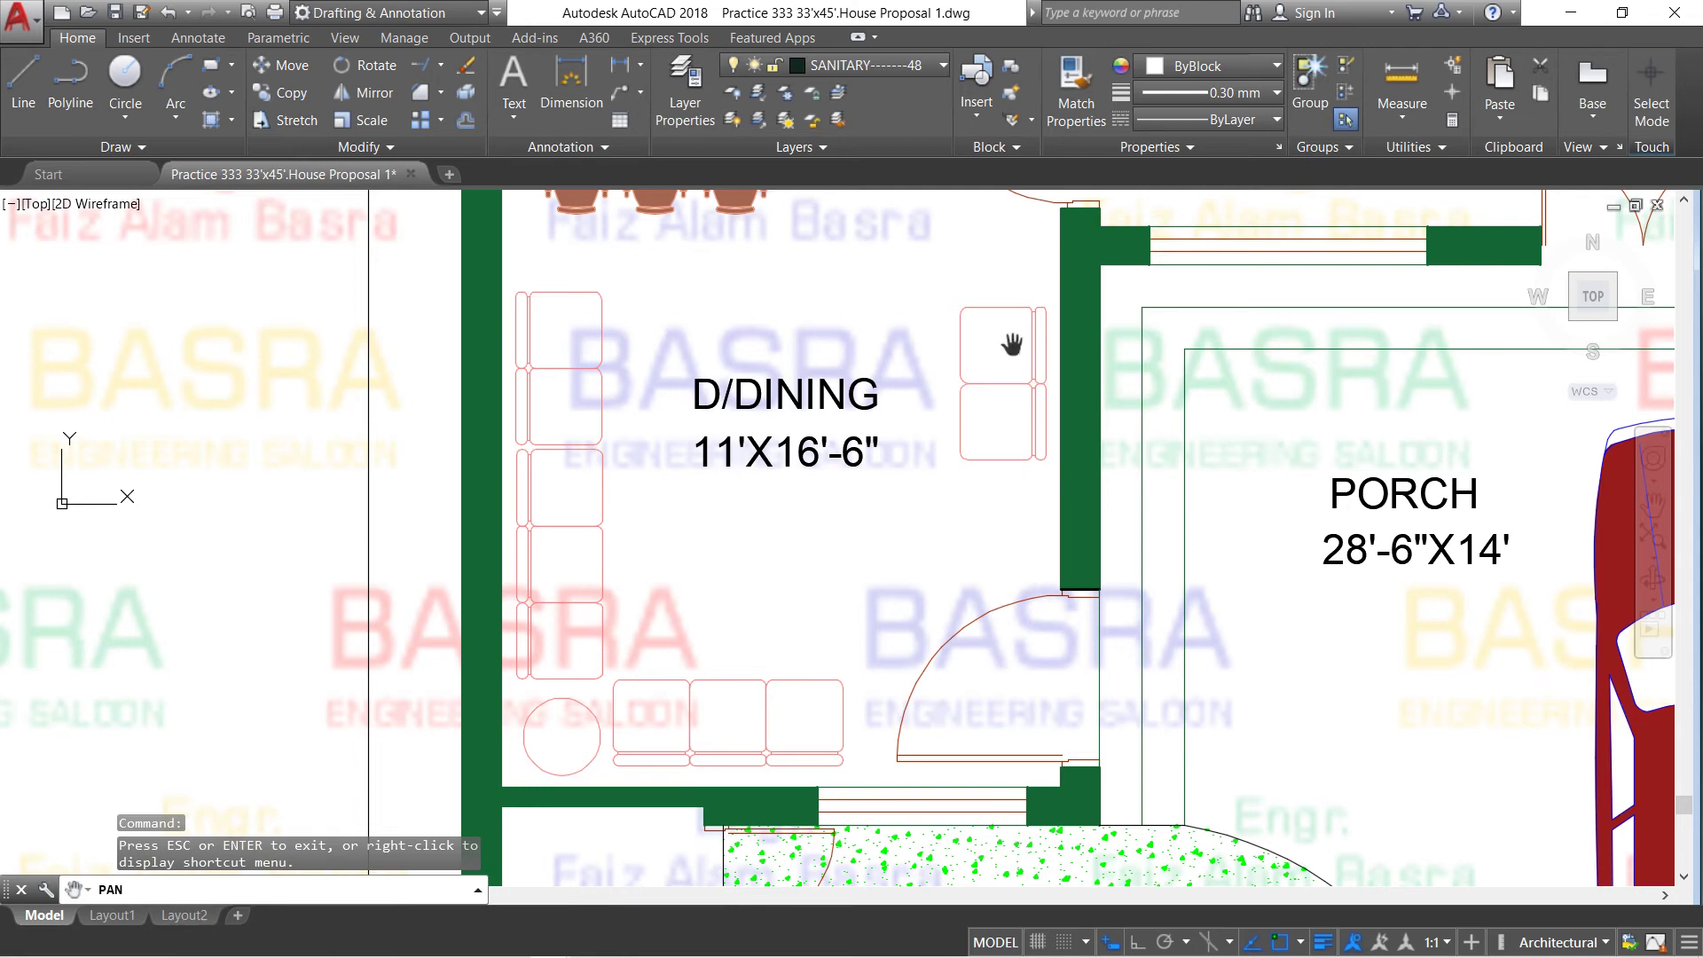
pyautogui.scroll(-2, 701, 441)
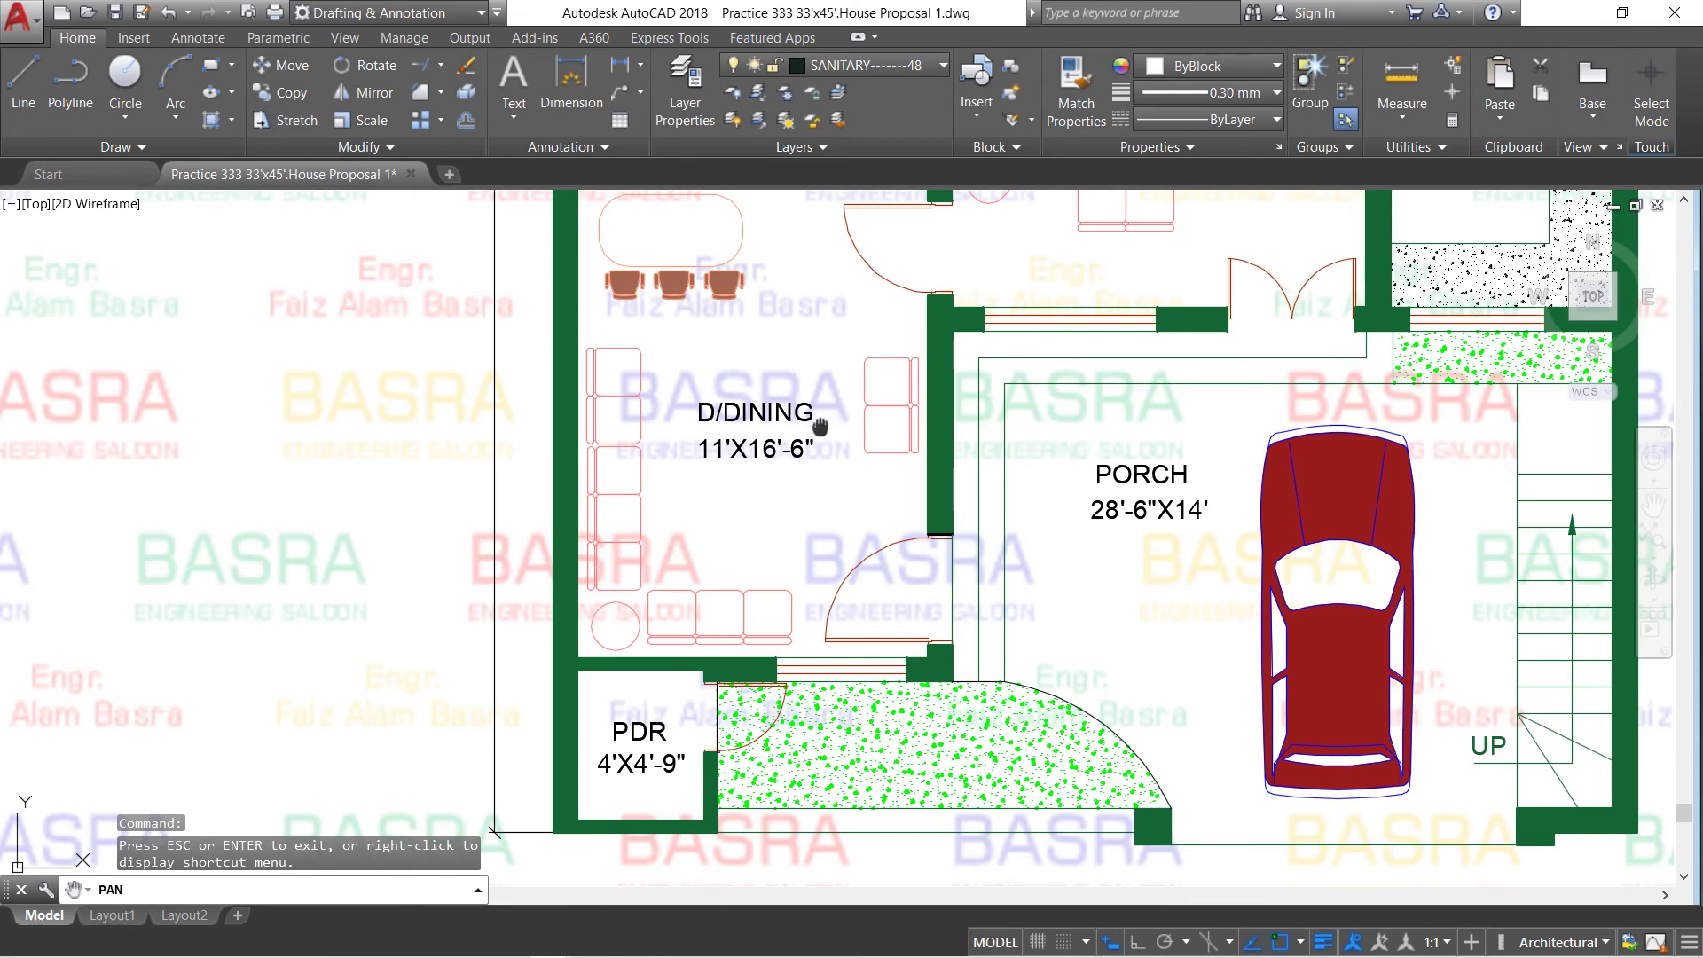
pyautogui.moveTo(819, 427); pyautogui.dragTo(577, 474)
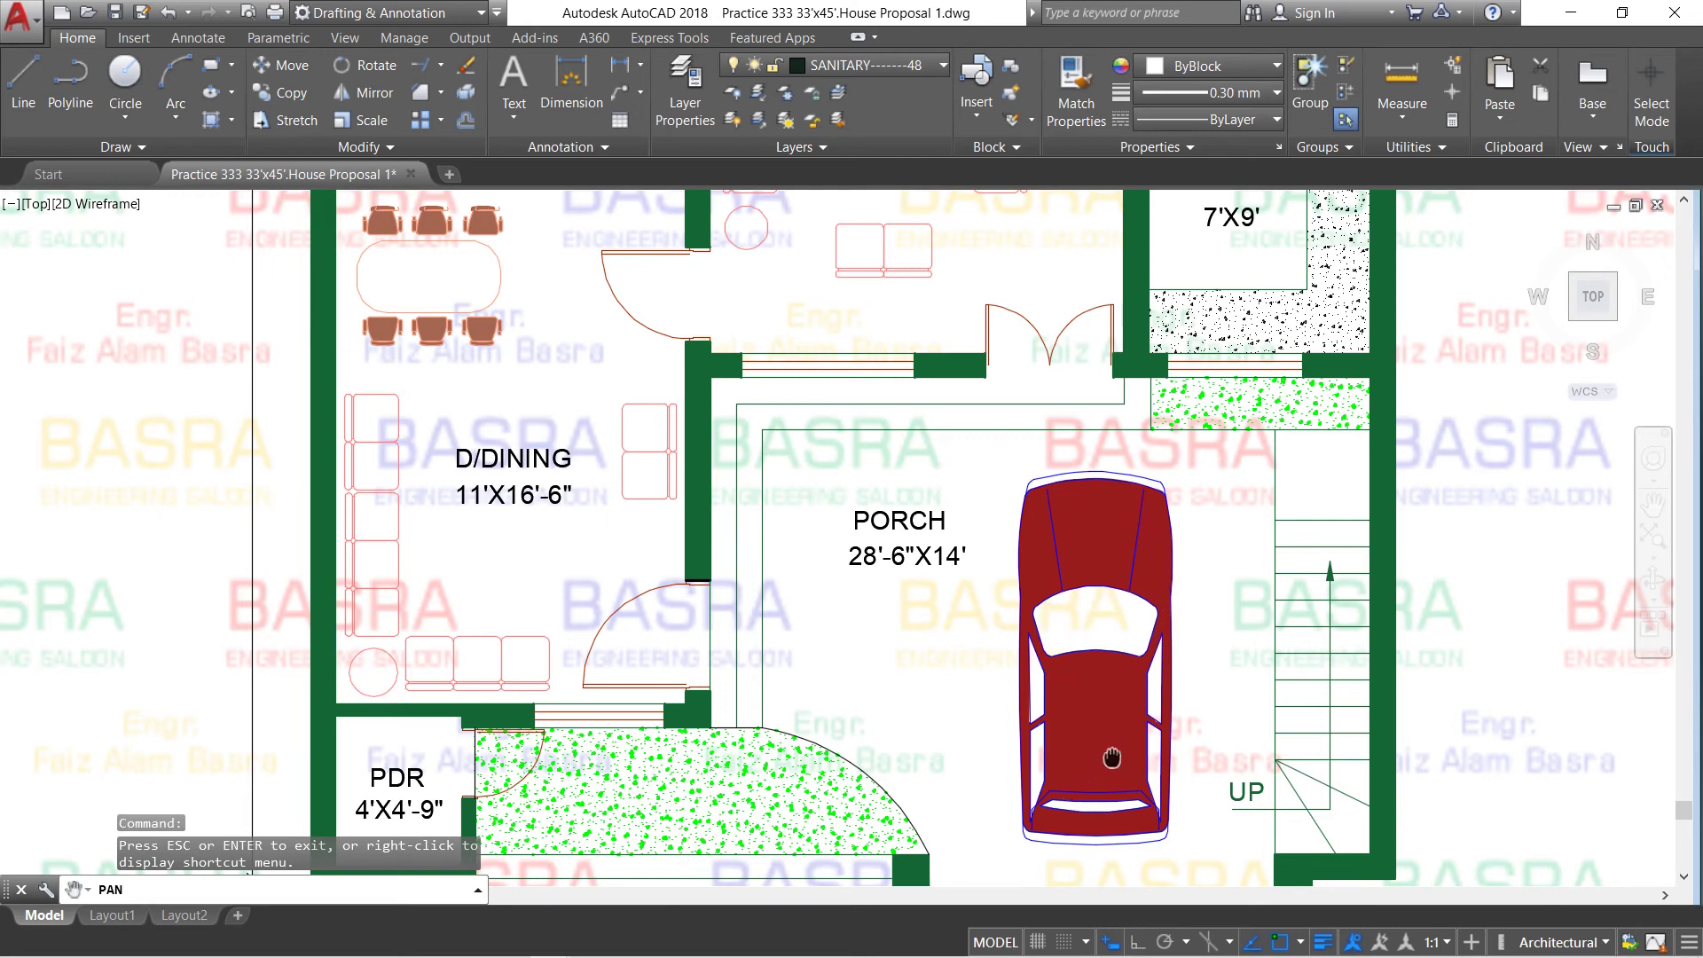
pyautogui.moveTo(1111, 757); pyautogui.dragTo(1053, 700)
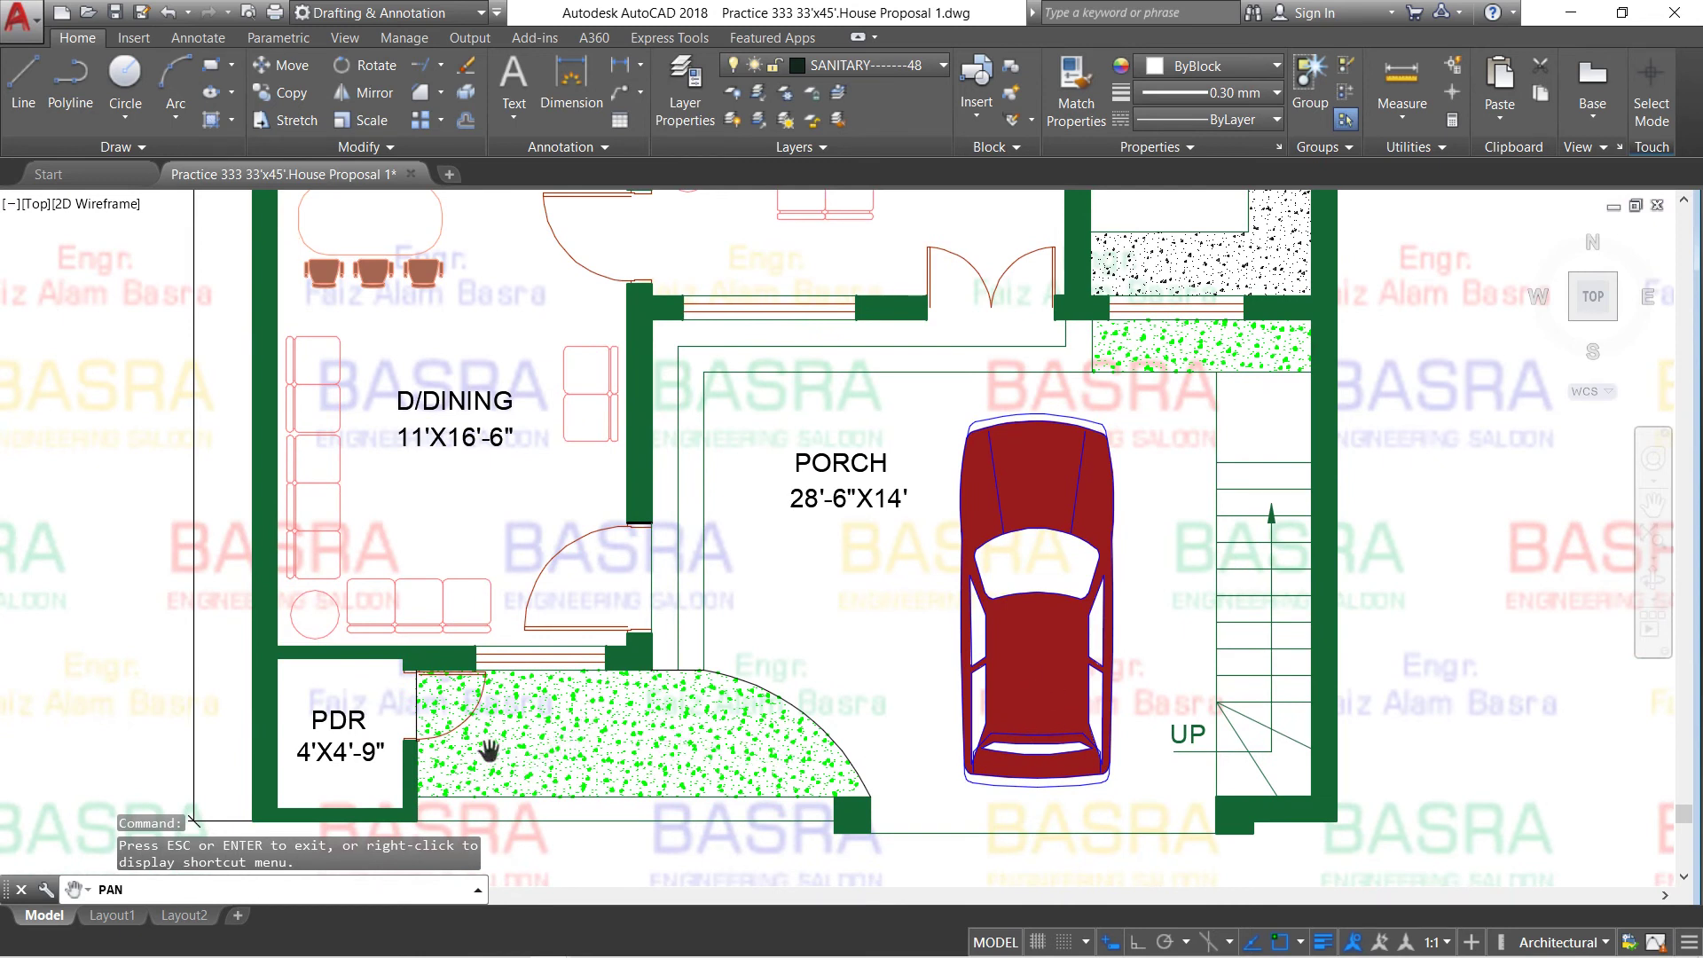
pyautogui.scroll(2, 678, 761)
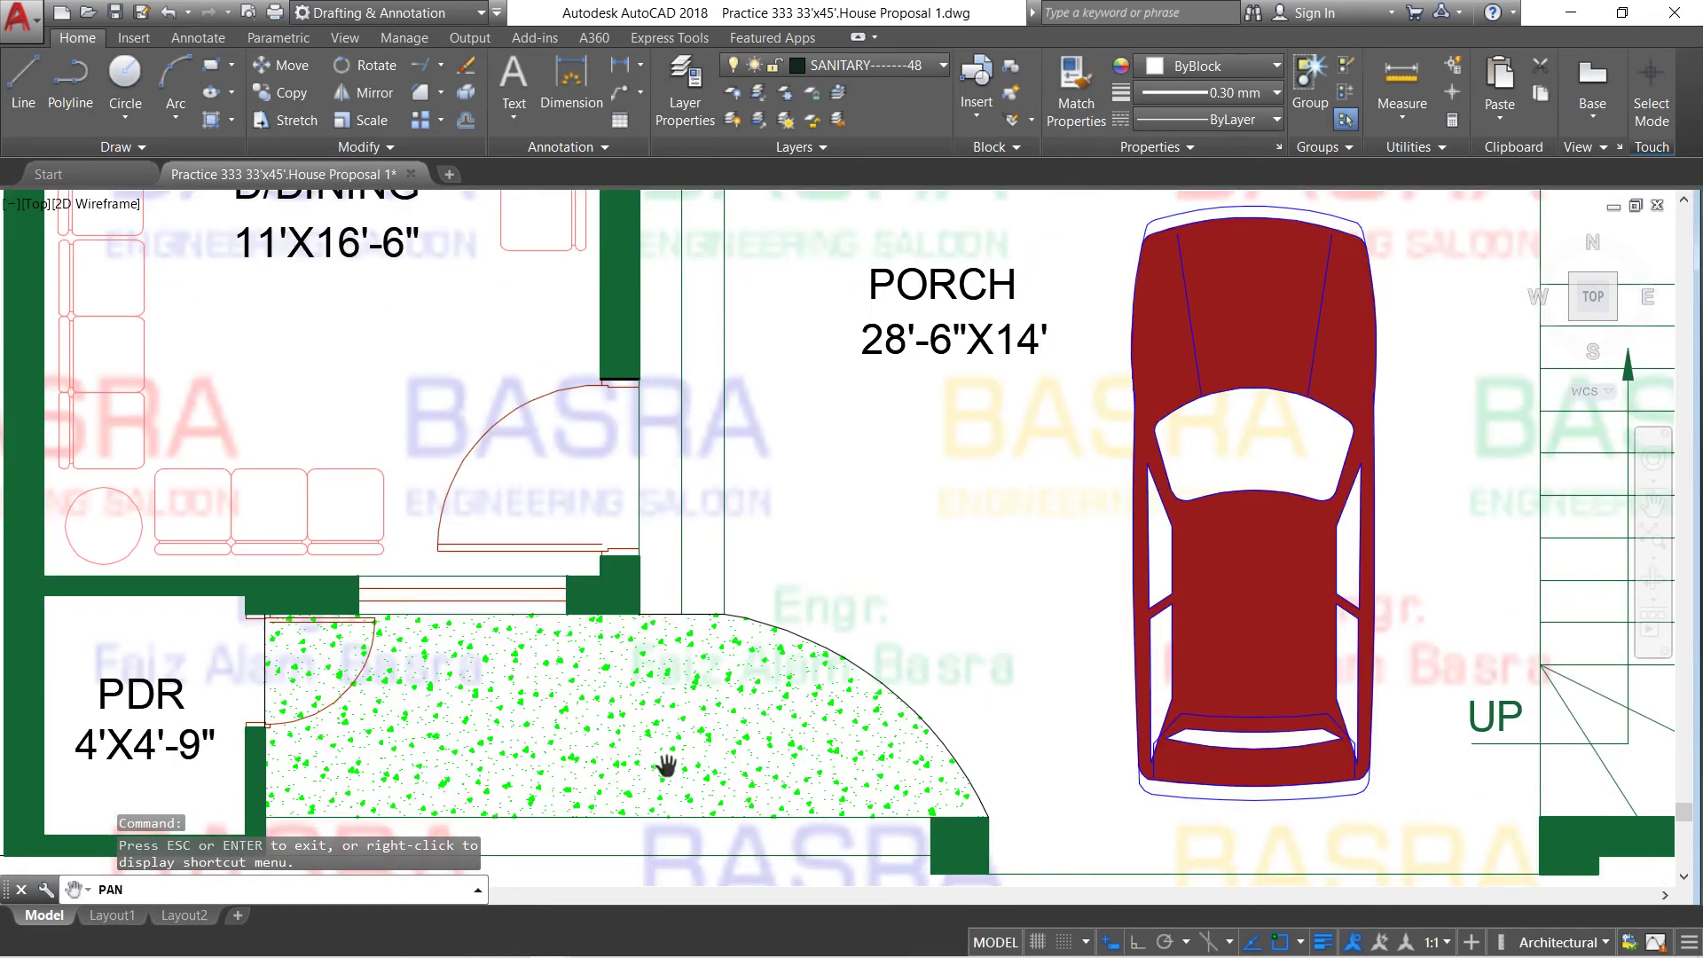
pyautogui.rightClick(678, 720)
pyautogui.click(703, 731)
pyautogui.scroll(-2, 847, 770)
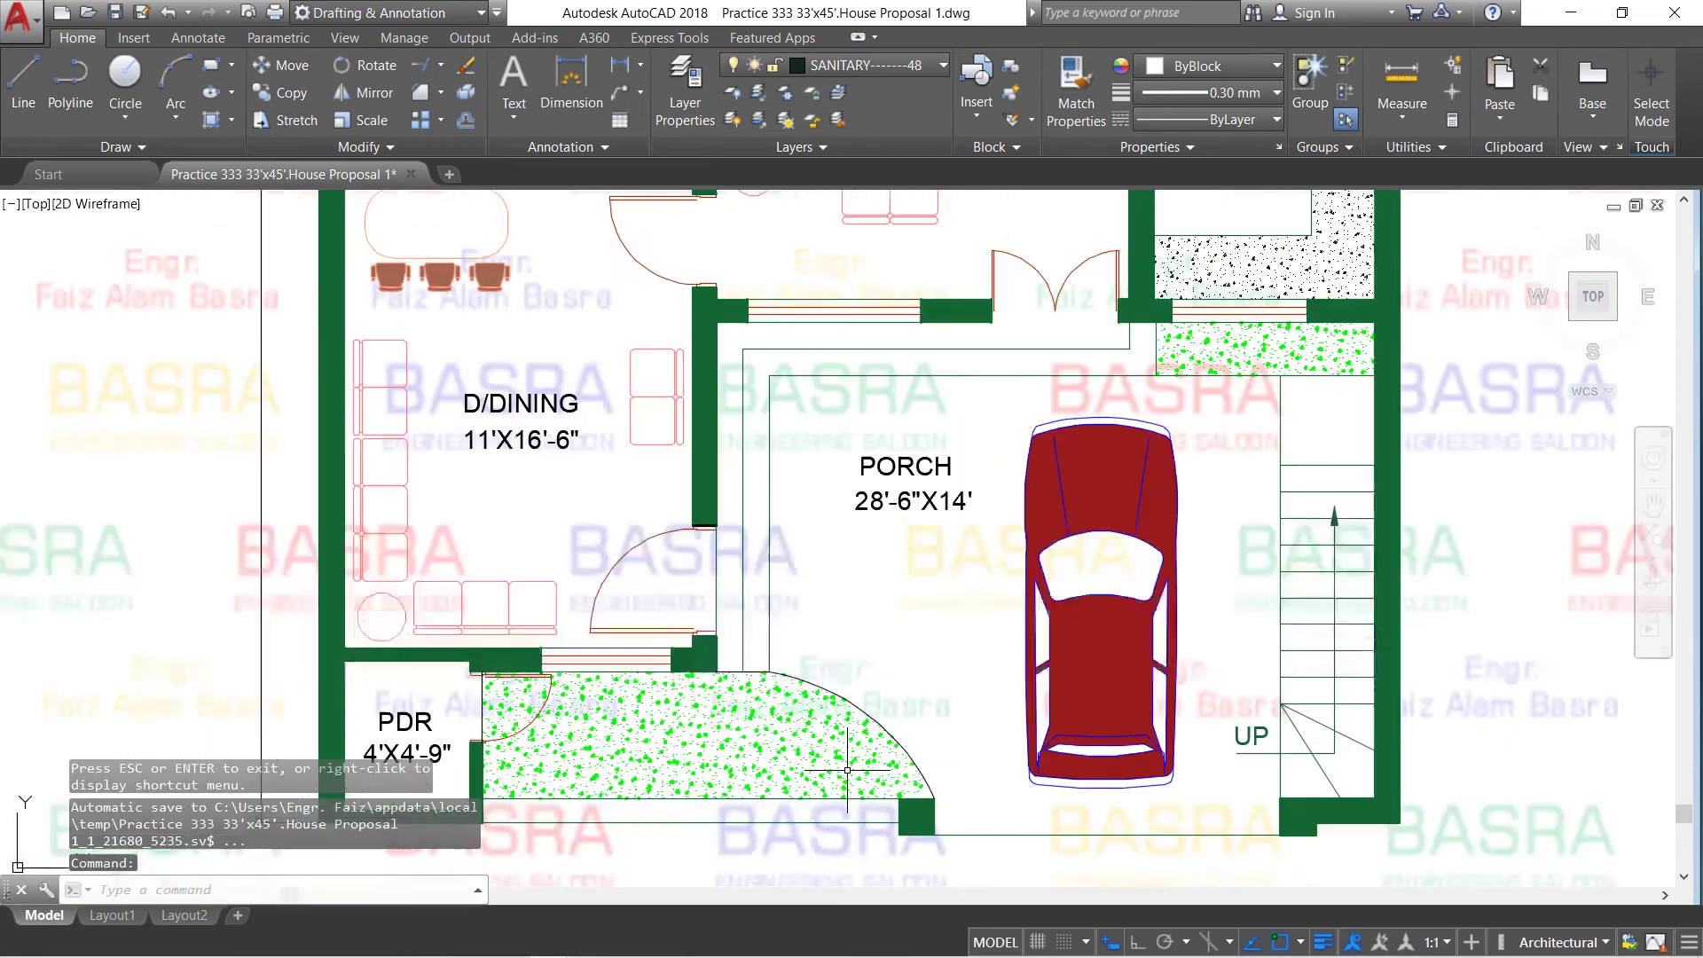
pyautogui.scroll(-2, 847, 770)
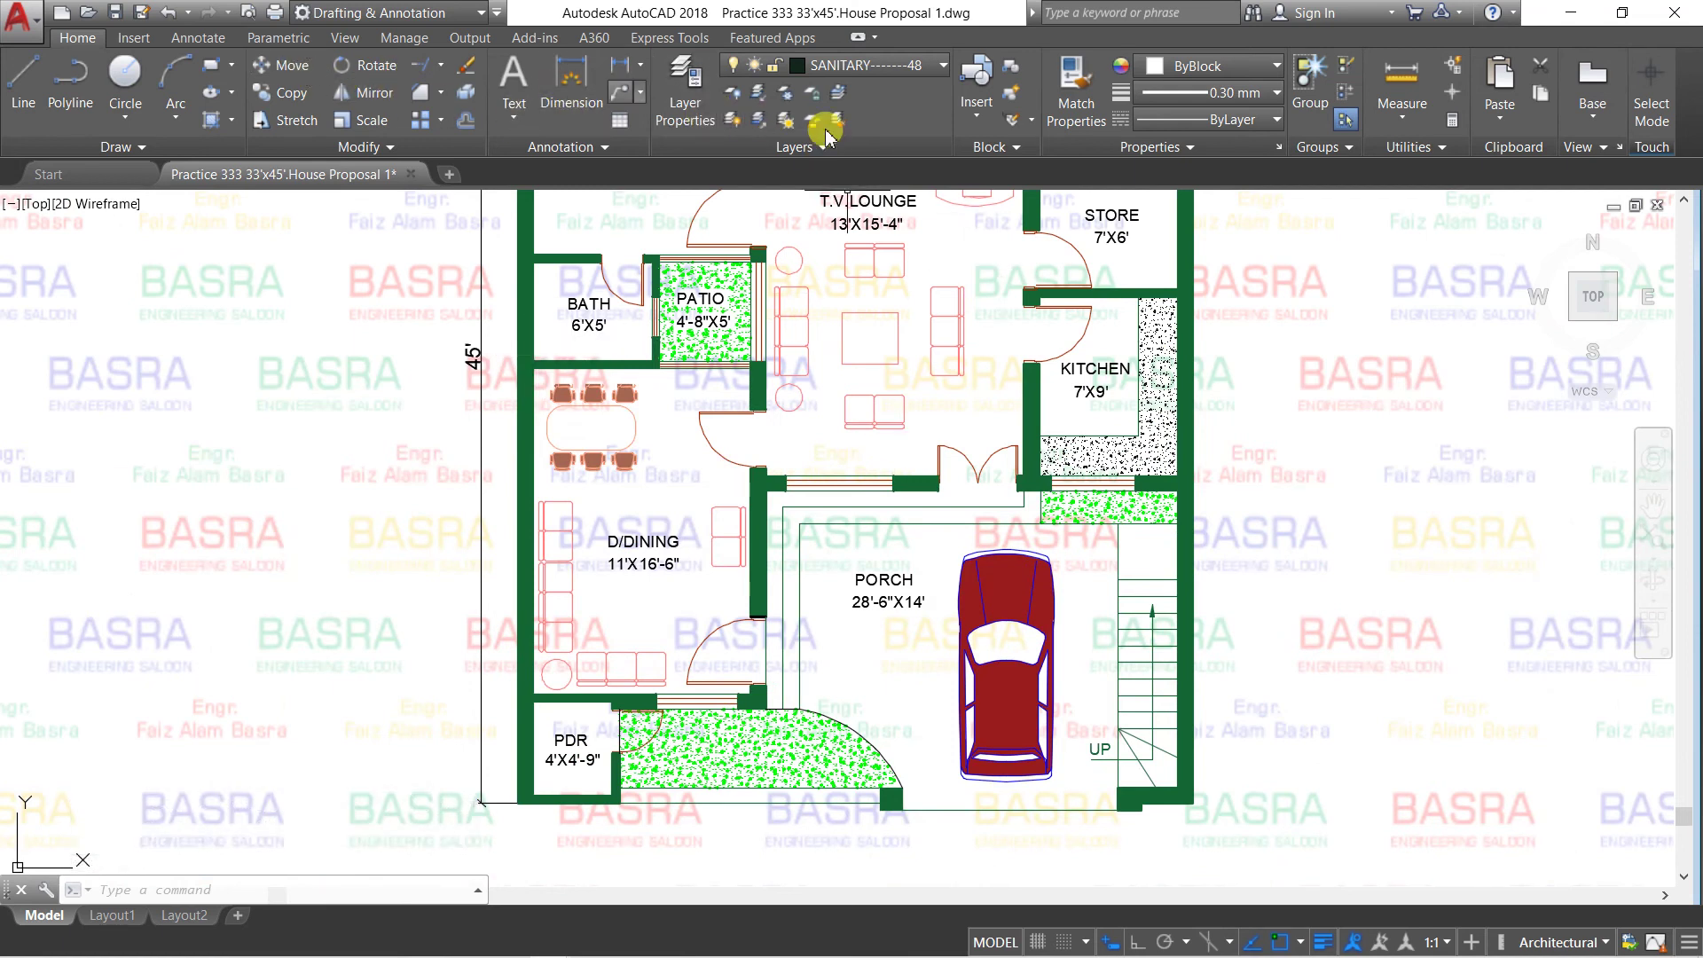
pyautogui.click(1653, 504)
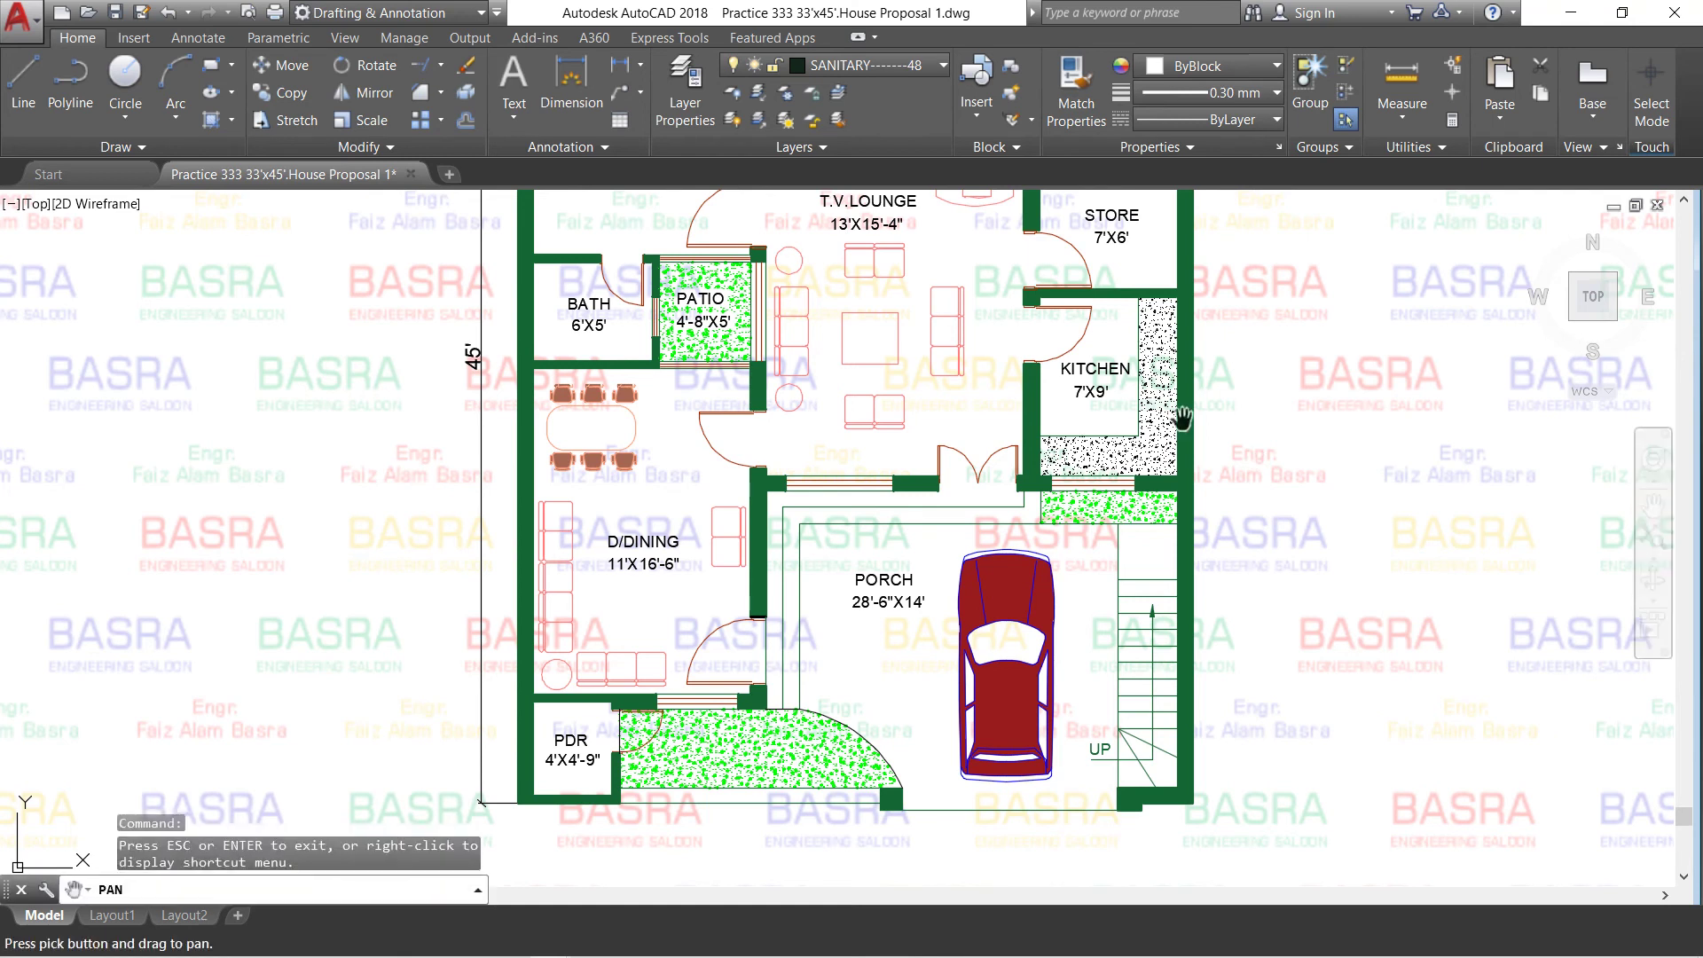
pyautogui.moveTo(1104, 383); pyautogui.dragTo(1079, 648)
pyautogui.moveTo(1088, 429); pyautogui.dragTo(1091, 521)
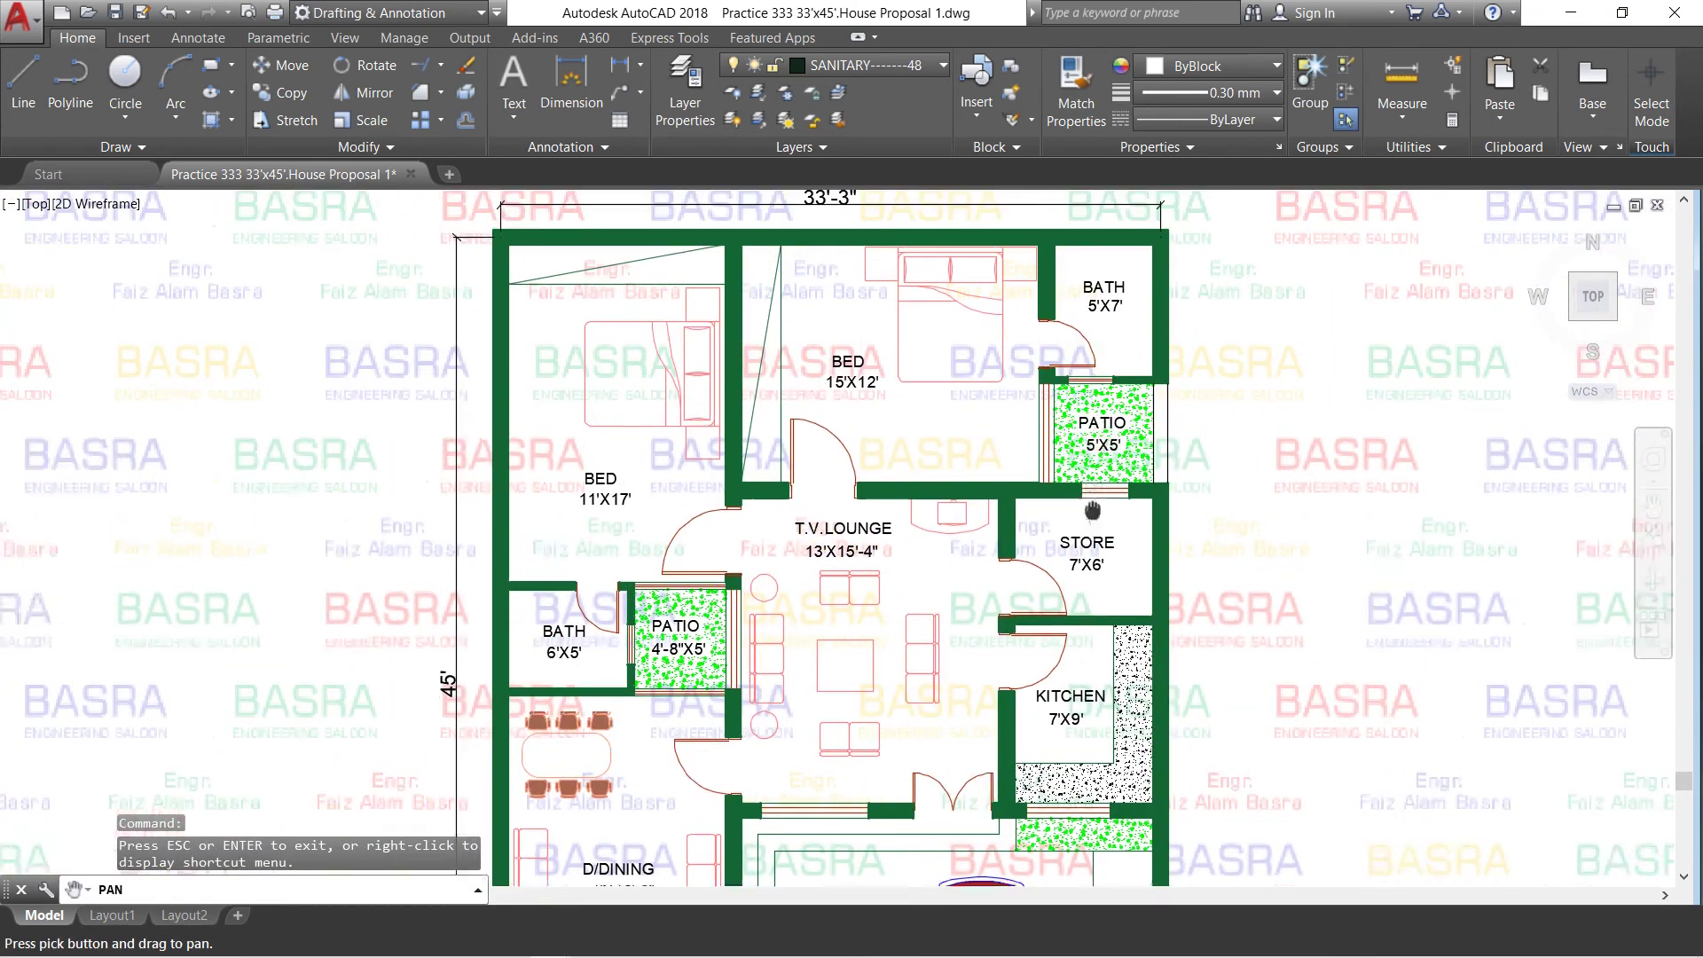
pyautogui.scroll(2, 847, 410)
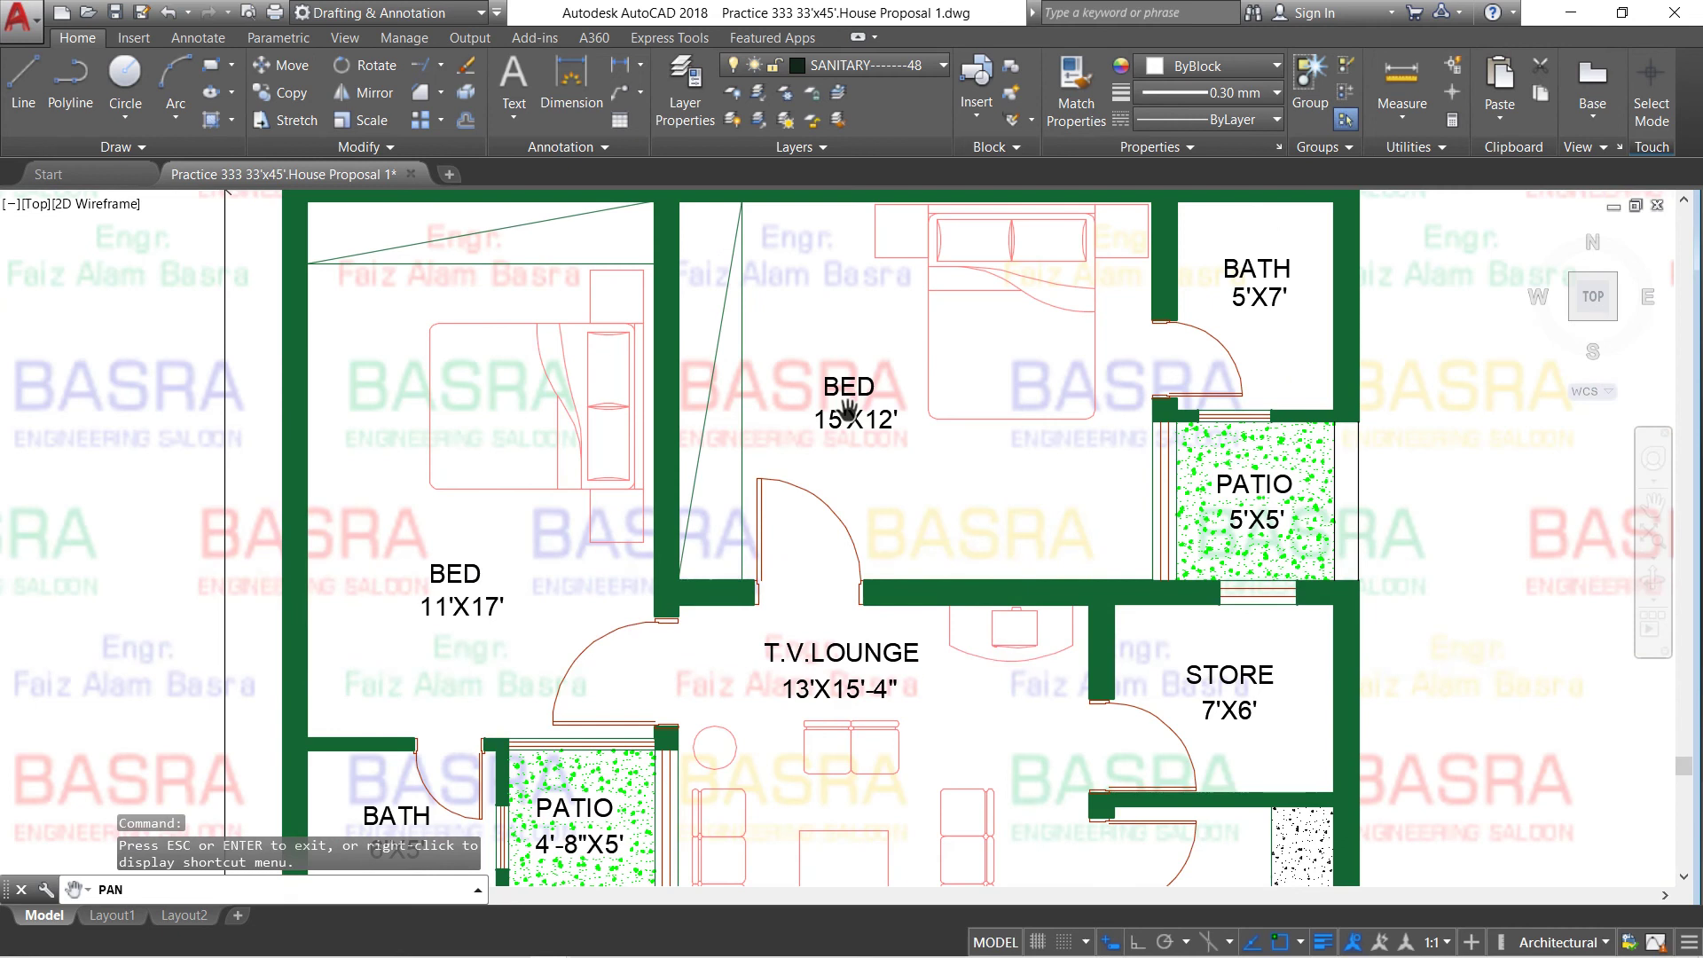
pyautogui.rightClick(906, 430)
pyautogui.click(945, 441)
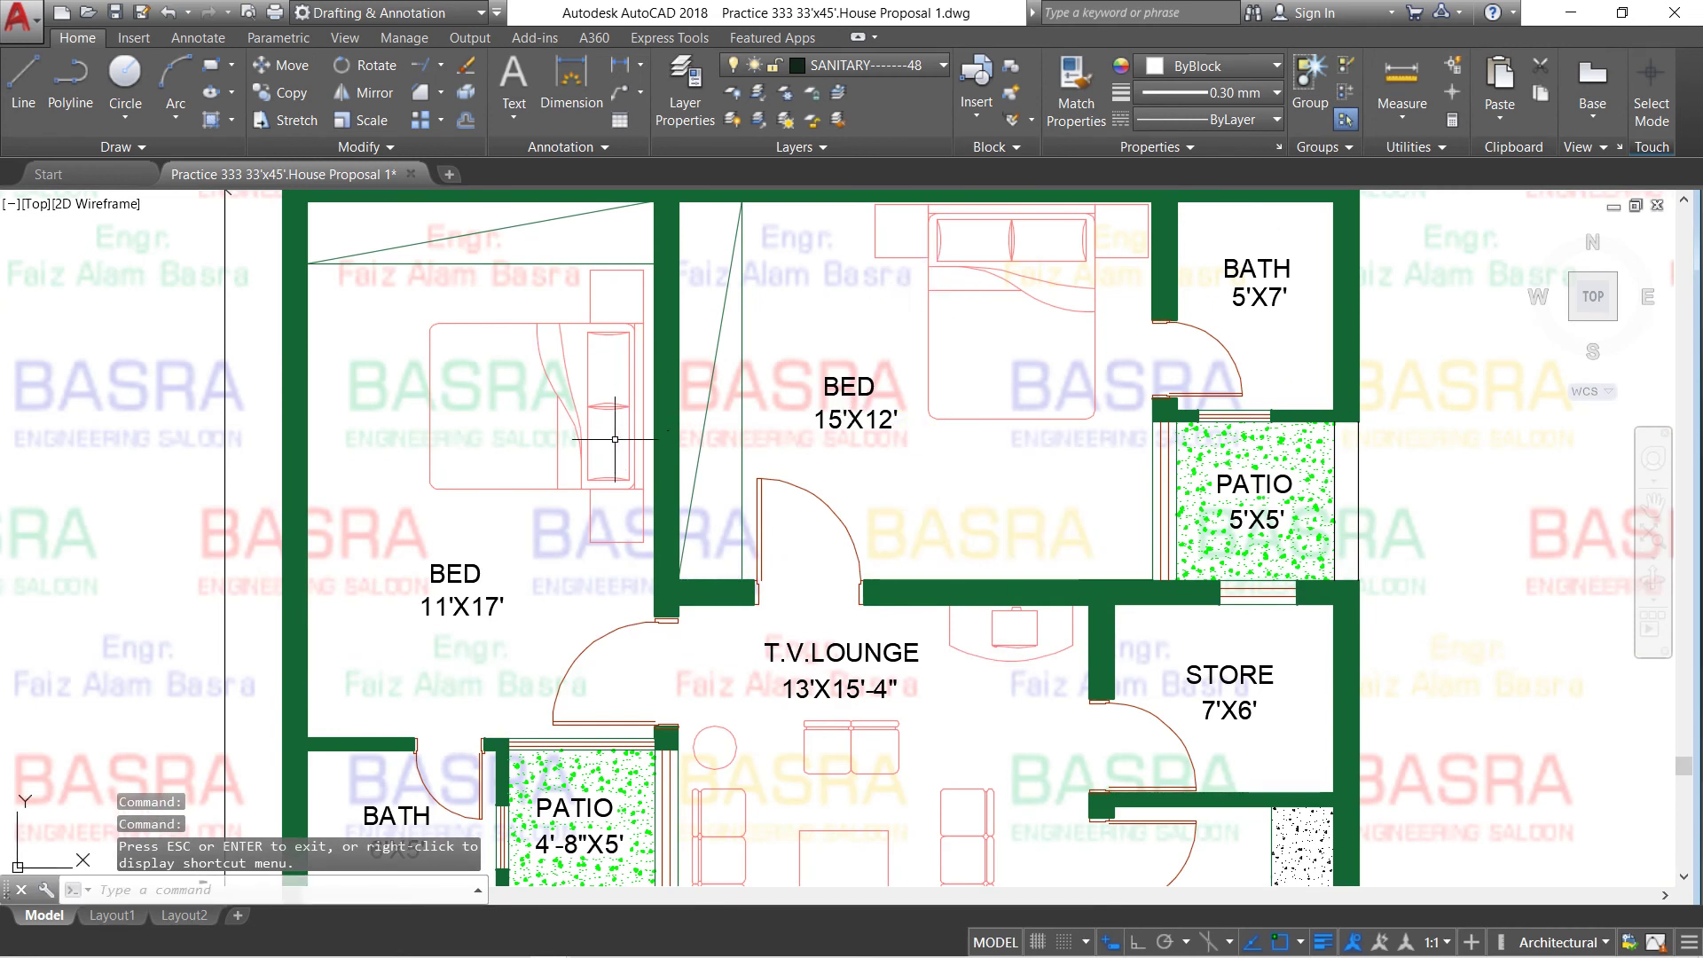
pyautogui.scroll(-2, 620, 428)
pyautogui.scroll(-5, 637, 411)
pyautogui.scroll(3, 626, 560)
pyautogui.scroll(2, 626, 560)
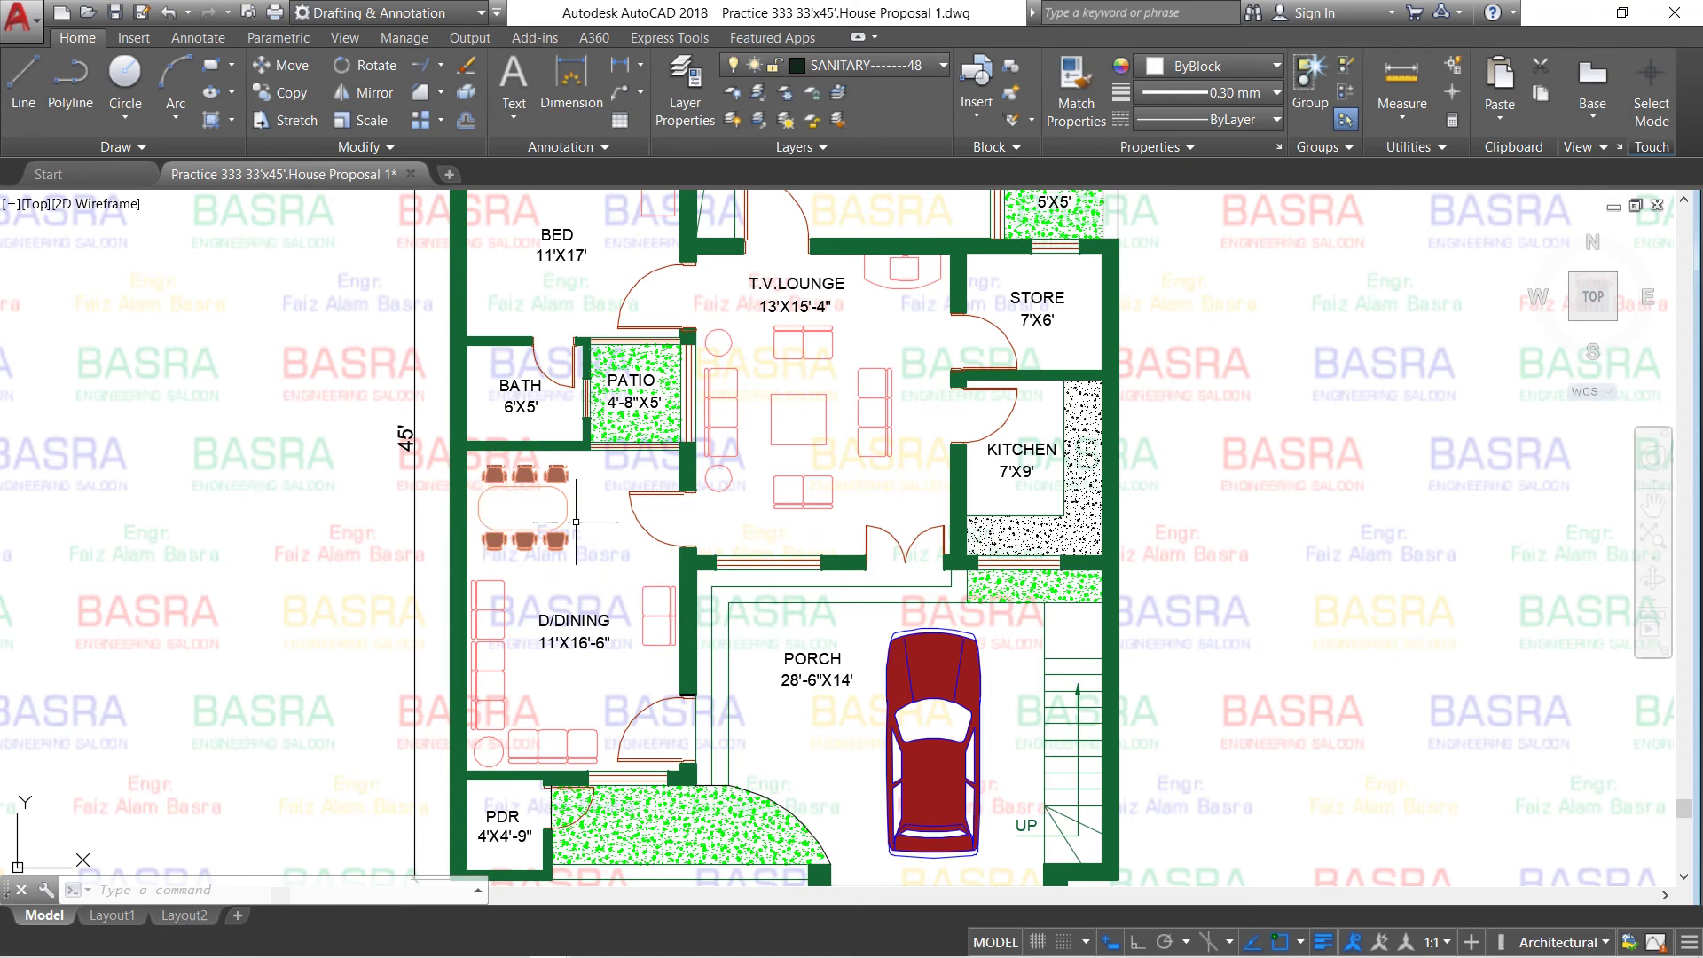
pyautogui.scroll(-2, 704, 564)
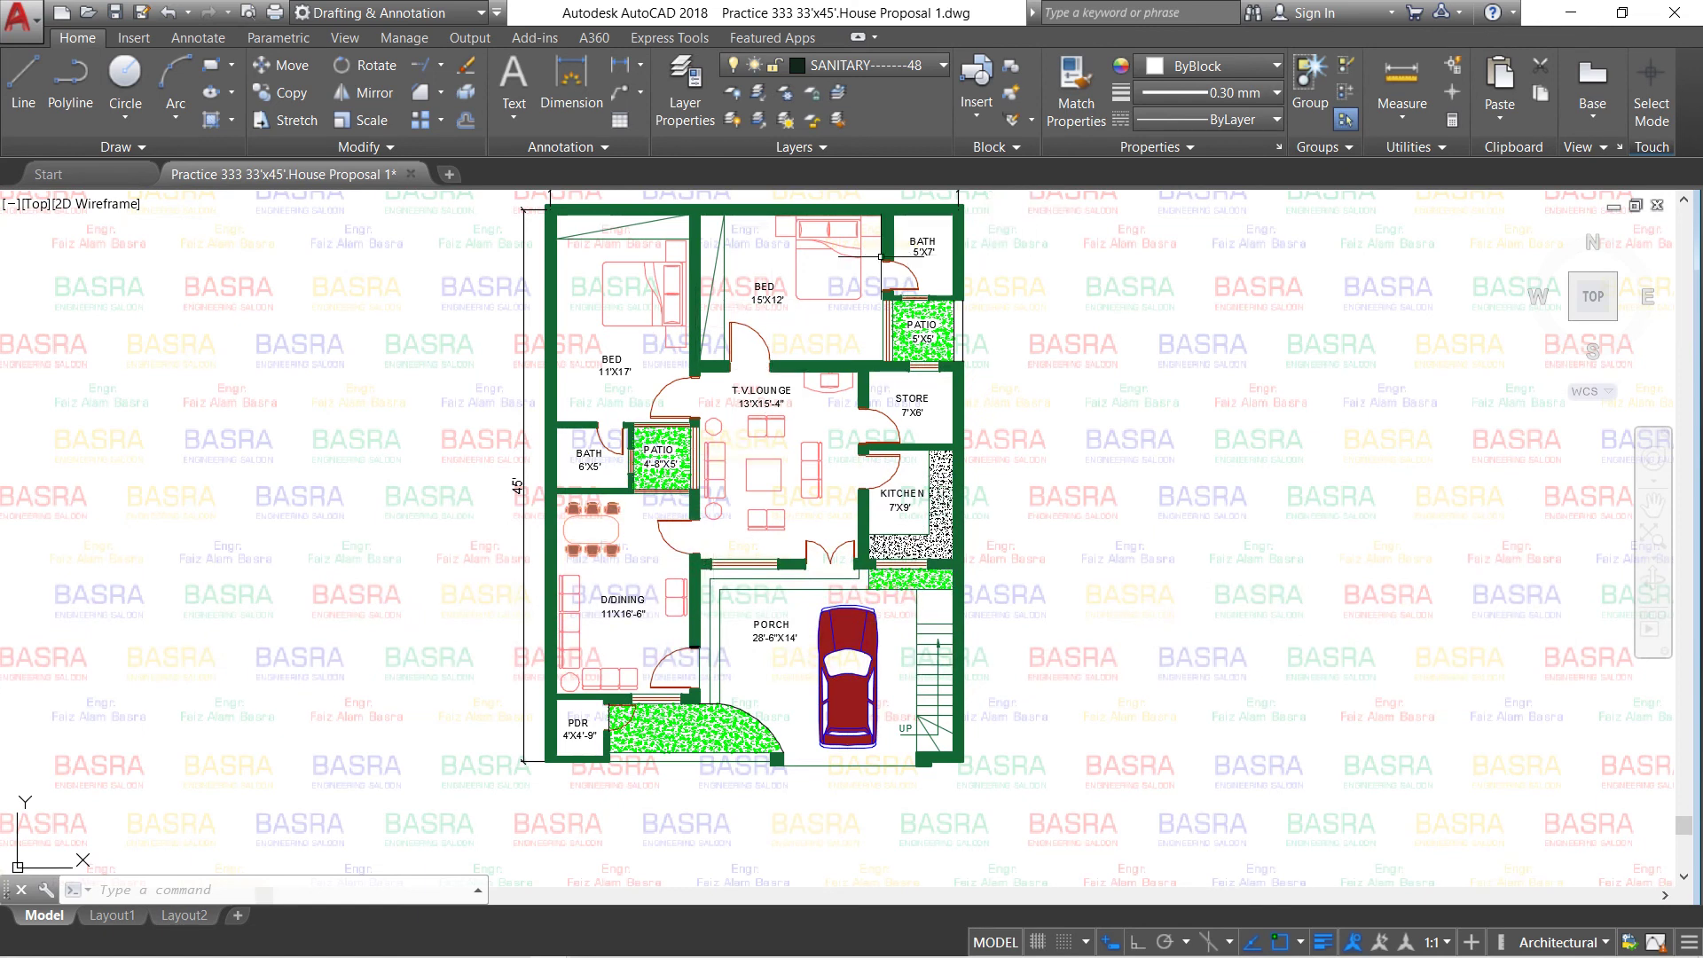
pyautogui.click(288, 64)
pyautogui.moveTo(358, 353)
pyautogui.mouseDown()
pyautogui.moveTo(787, 383)
pyautogui.moveTo(399, 357)
pyautogui.mouseUp()
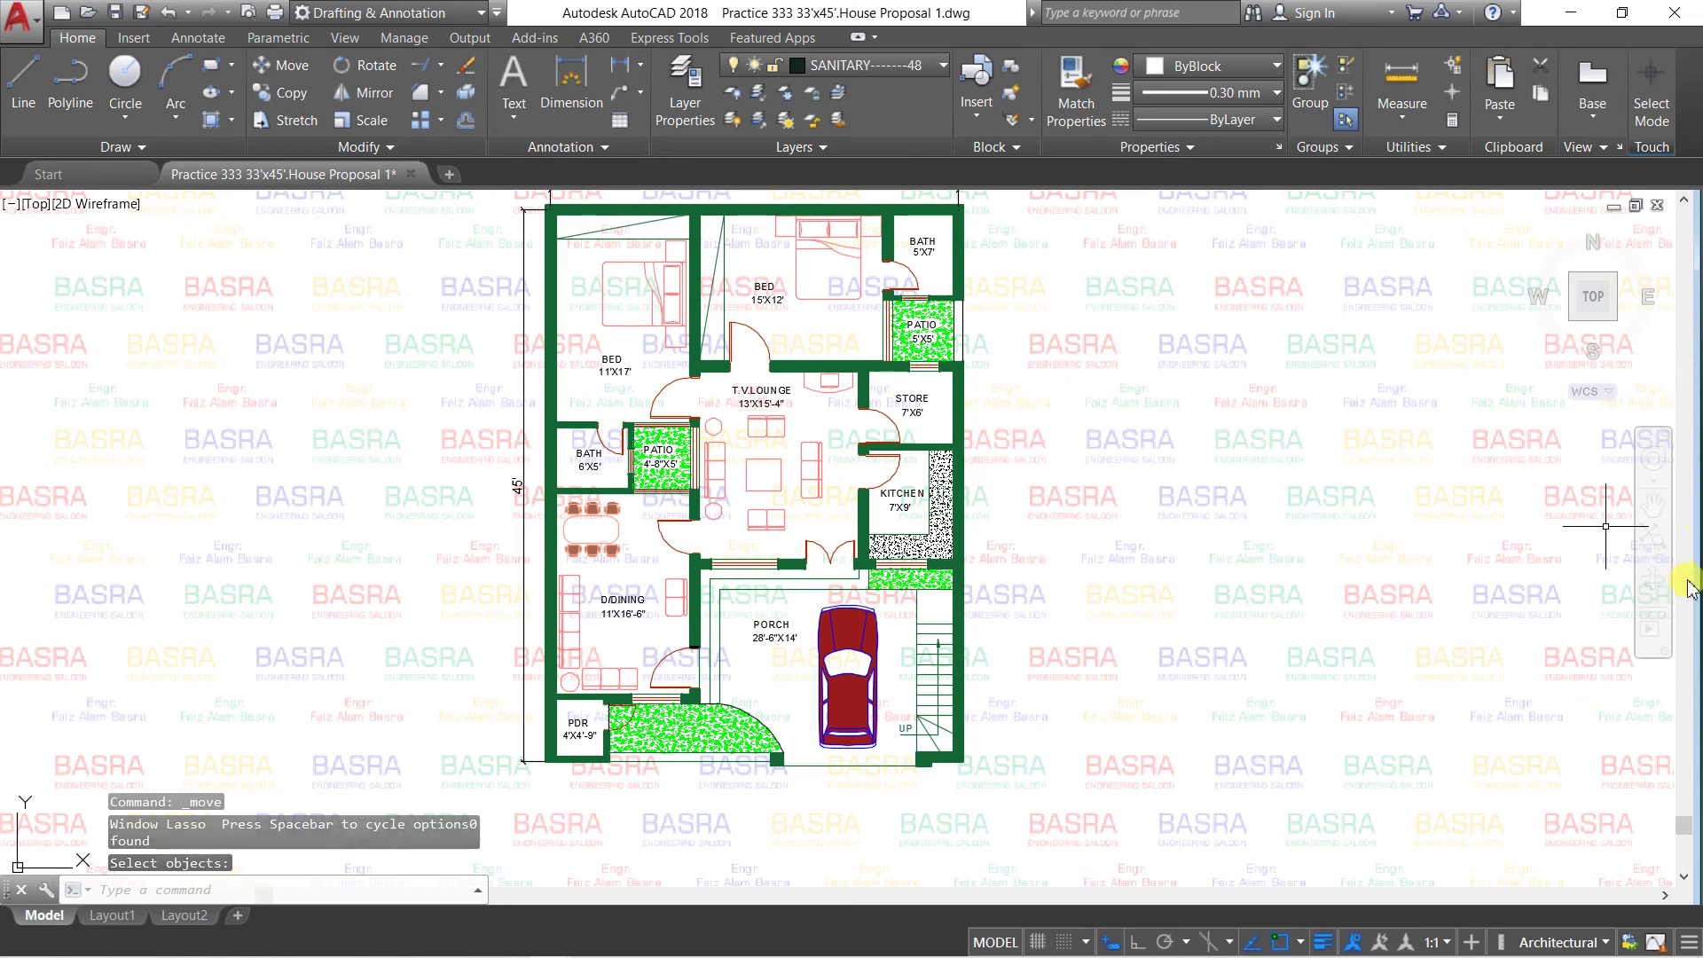
pyautogui.click(1654, 504)
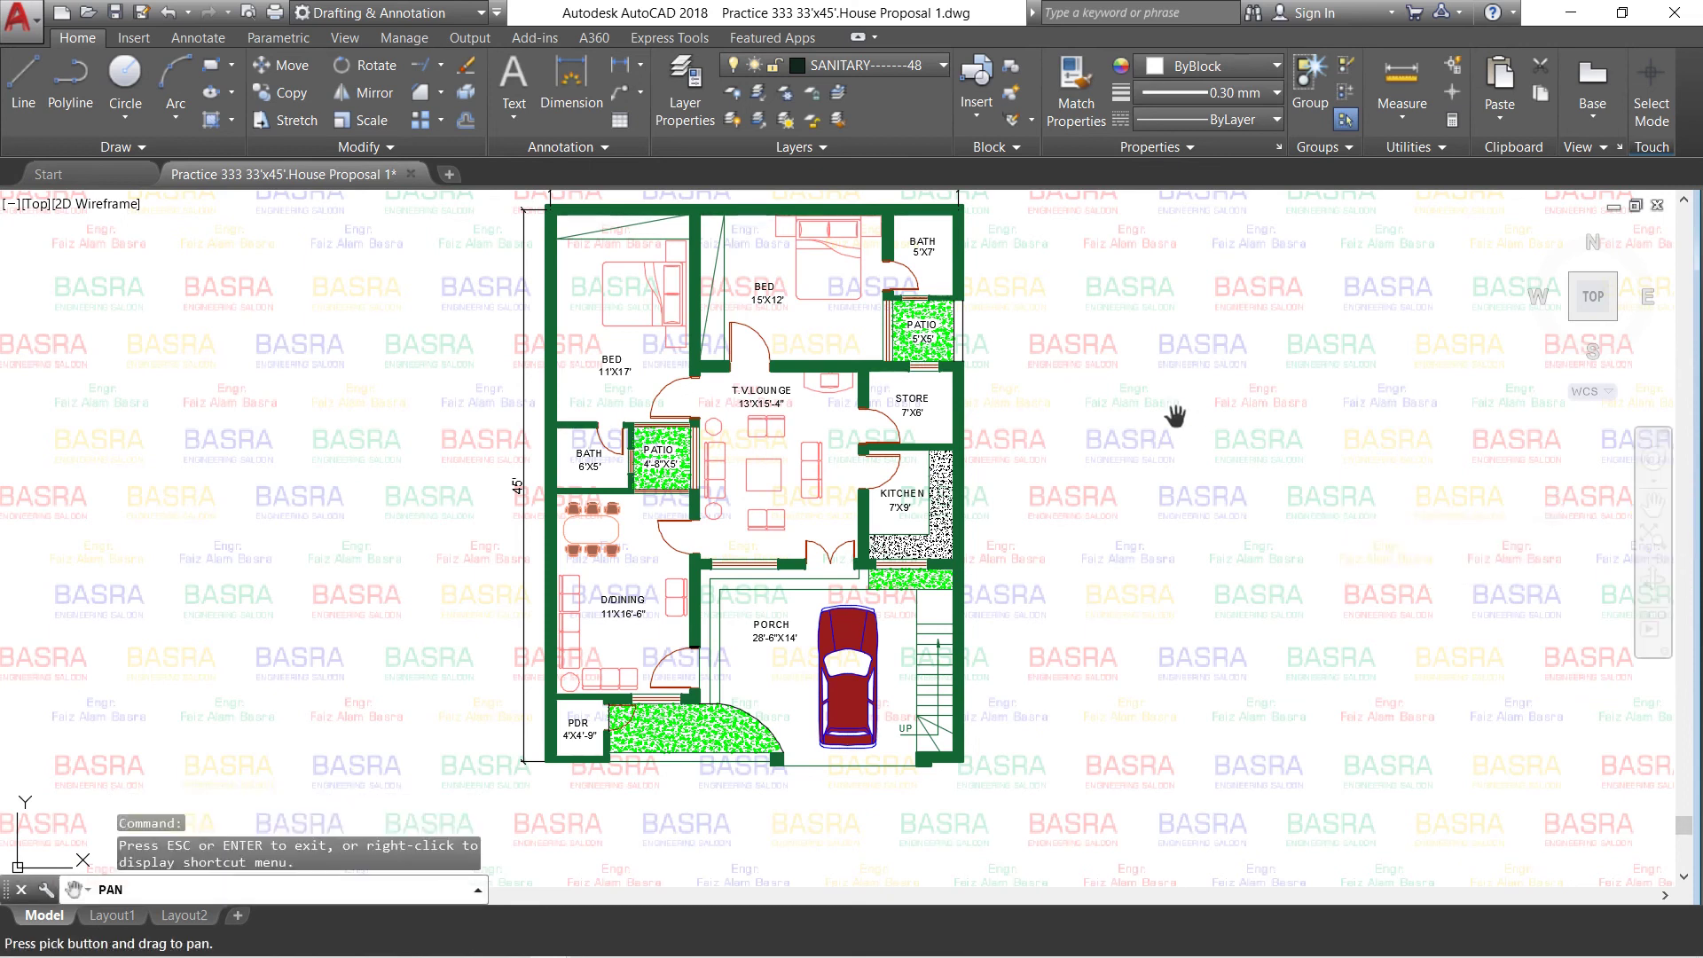
pyautogui.scroll(2, 774, 568)
pyautogui.scroll(1, 774, 568)
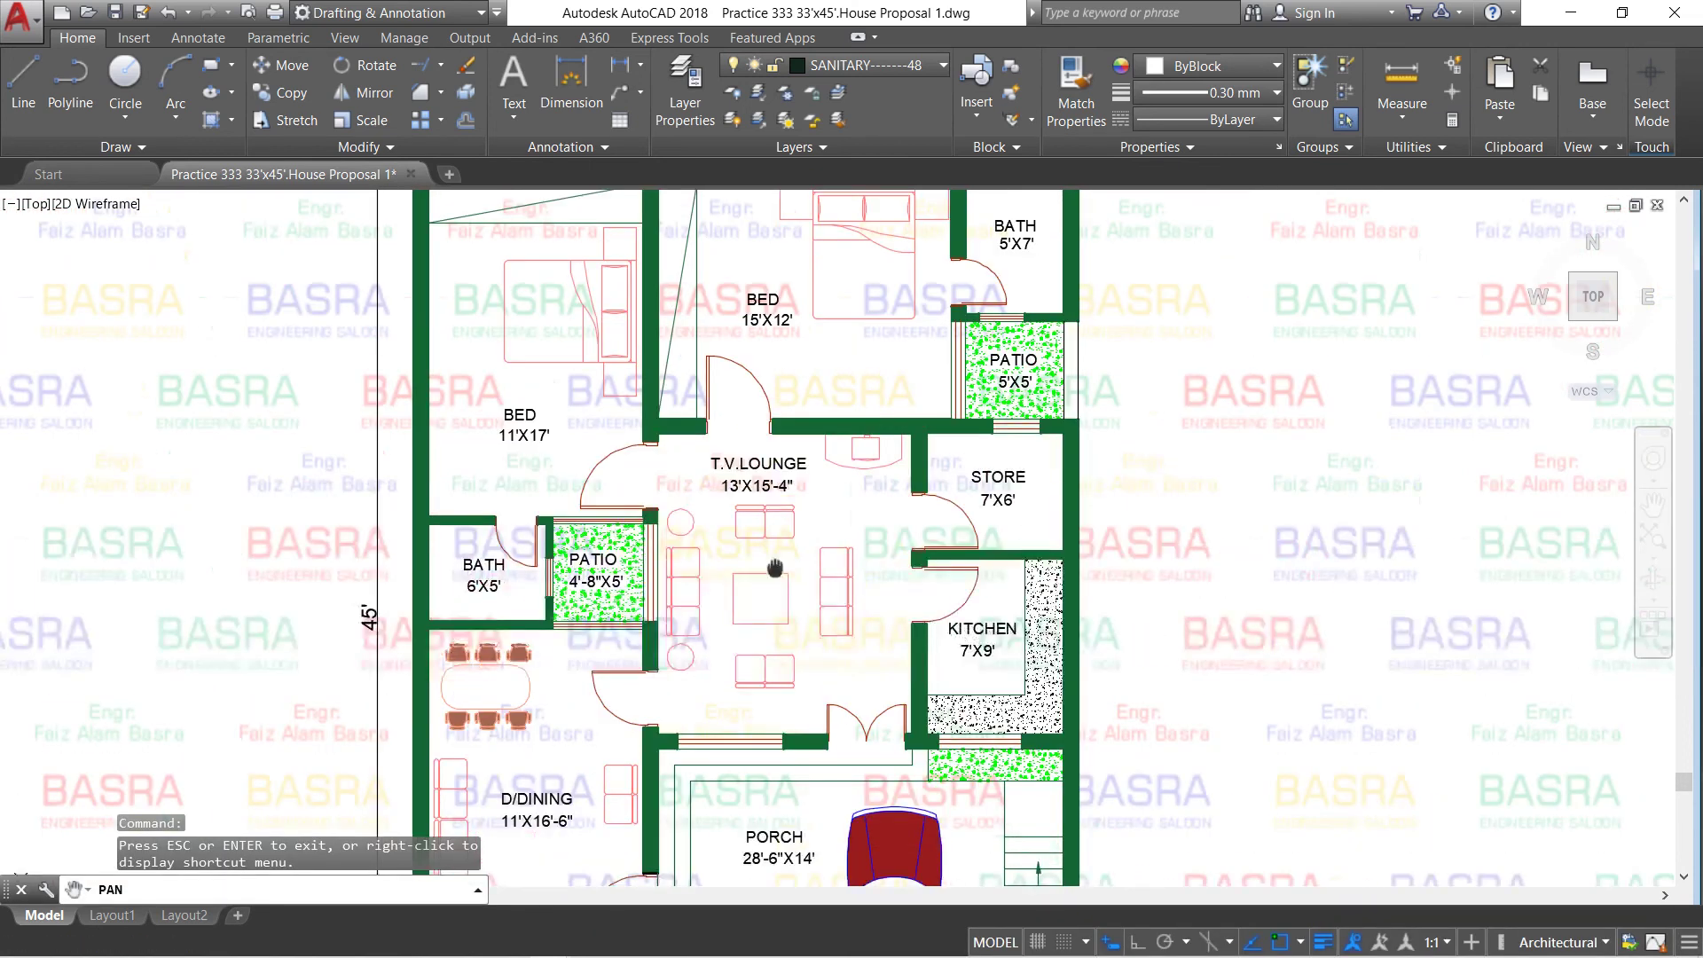
pyautogui.moveTo(775, 568); pyautogui.dragTo(765, 728)
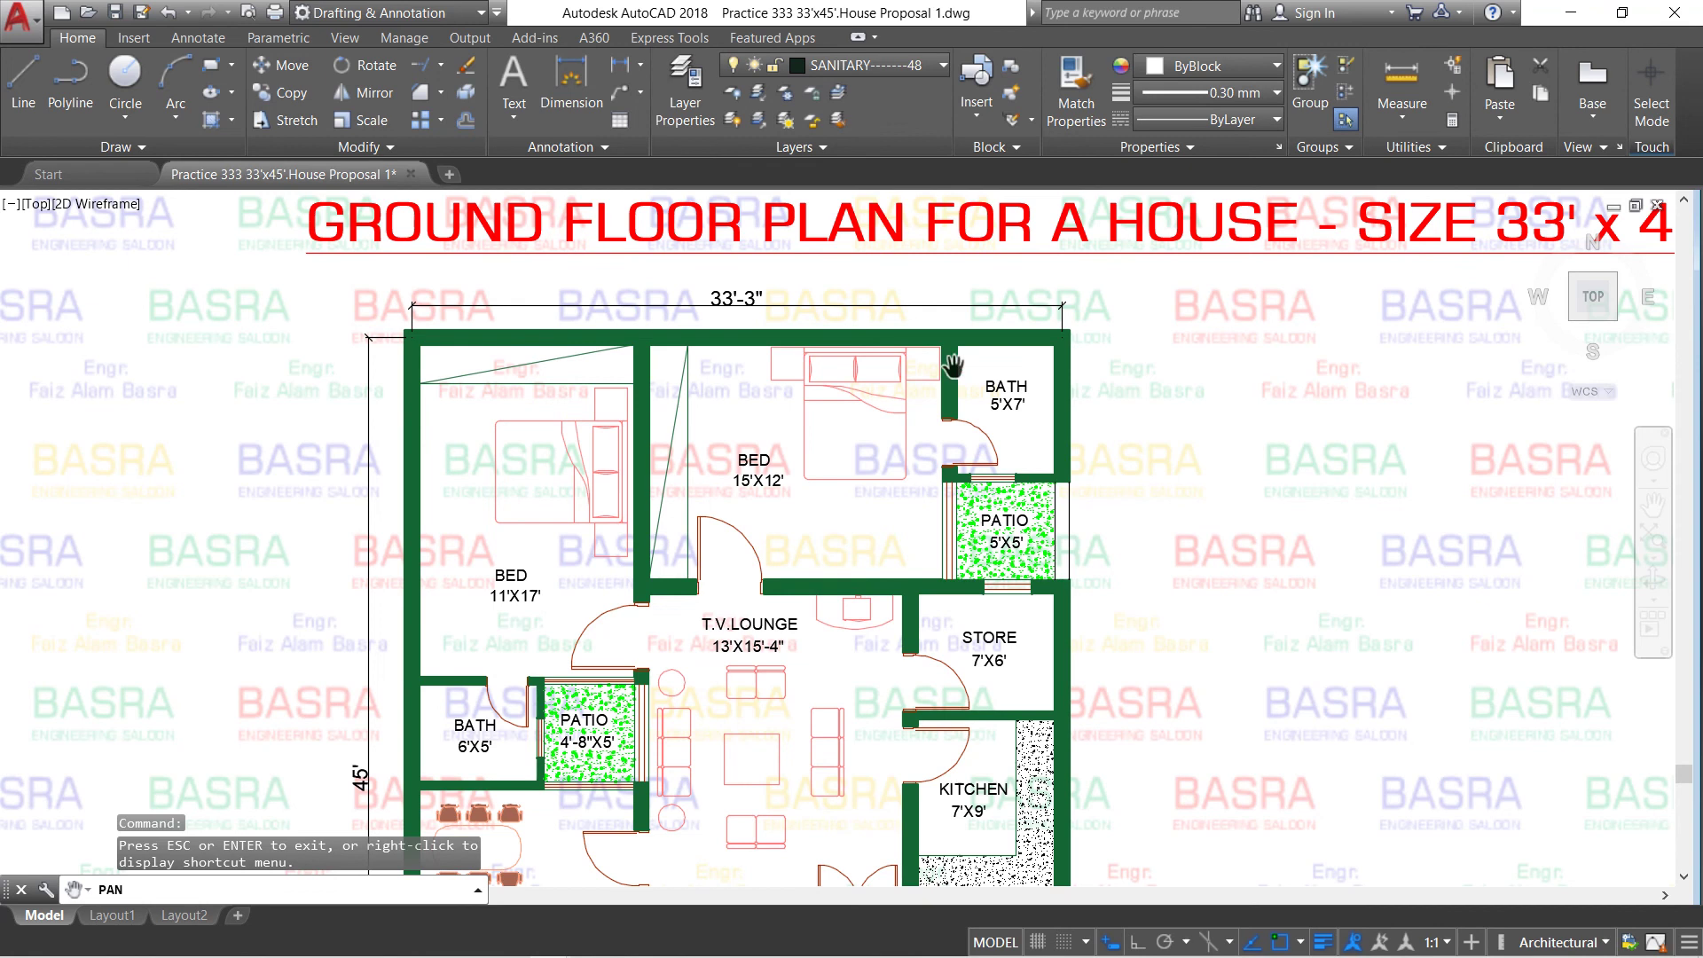
pyautogui.scroll(-2, 951, 364)
pyautogui.moveTo(969, 599); pyautogui.dragTo(925, 524)
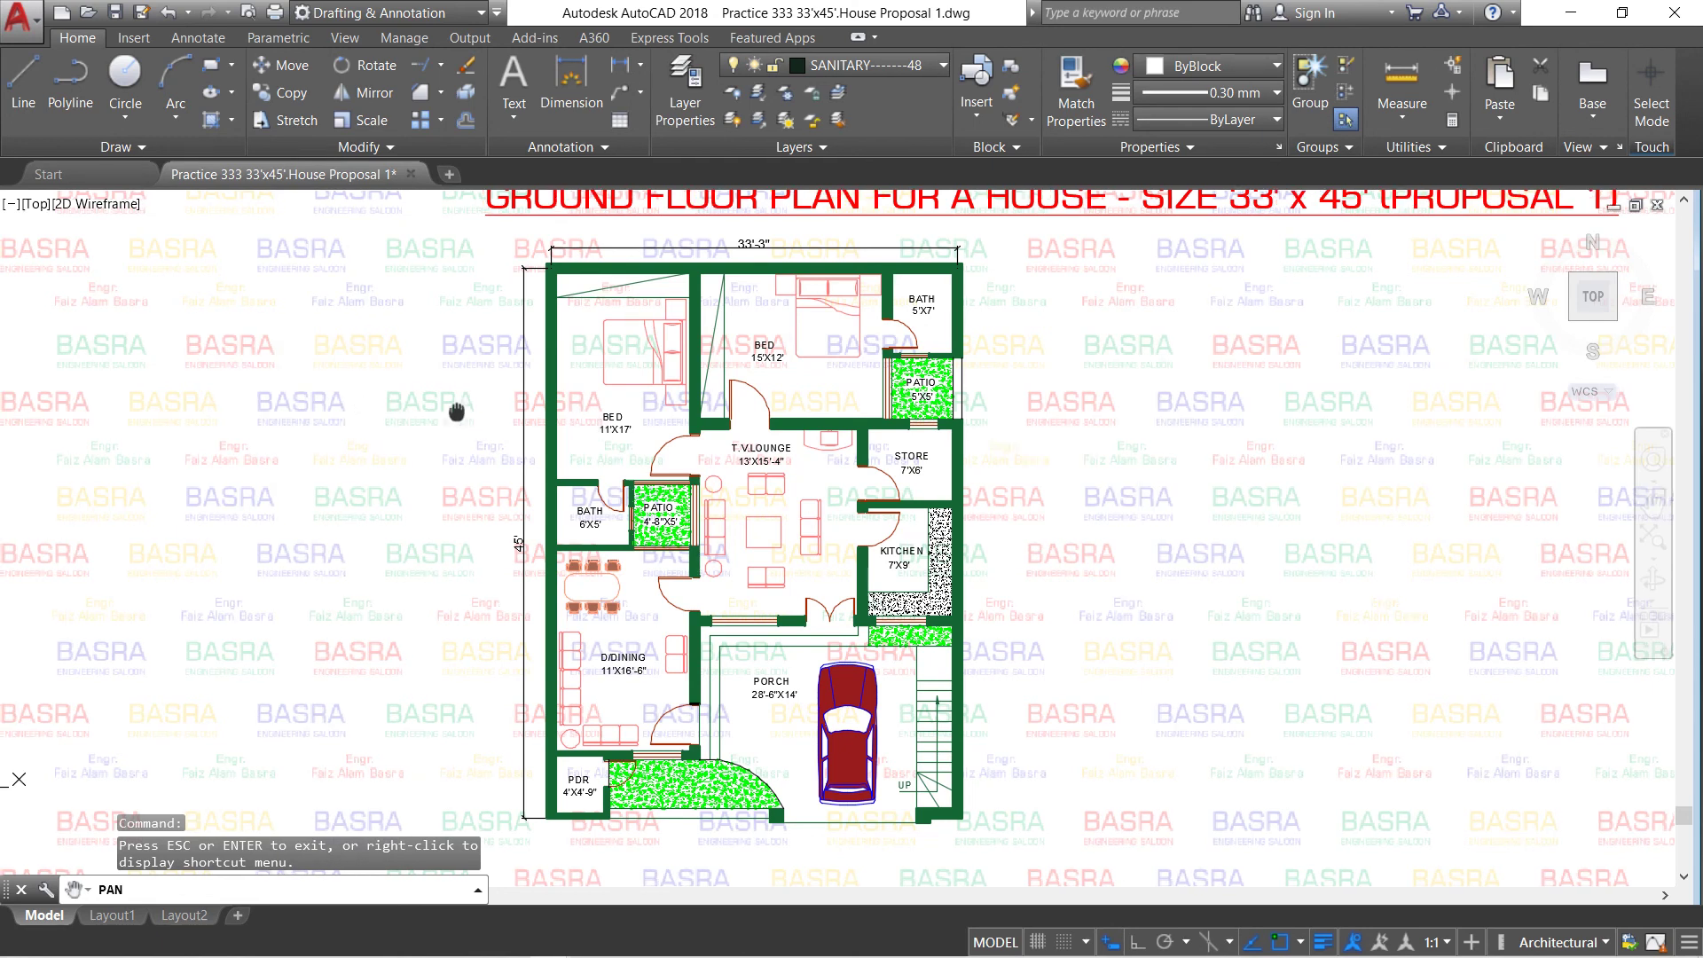
pyautogui.moveTo(479, 428); pyautogui.dragTo(980, 441)
pyautogui.scroll(-2, 640, 434)
pyautogui.scroll(-2, 640, 434)
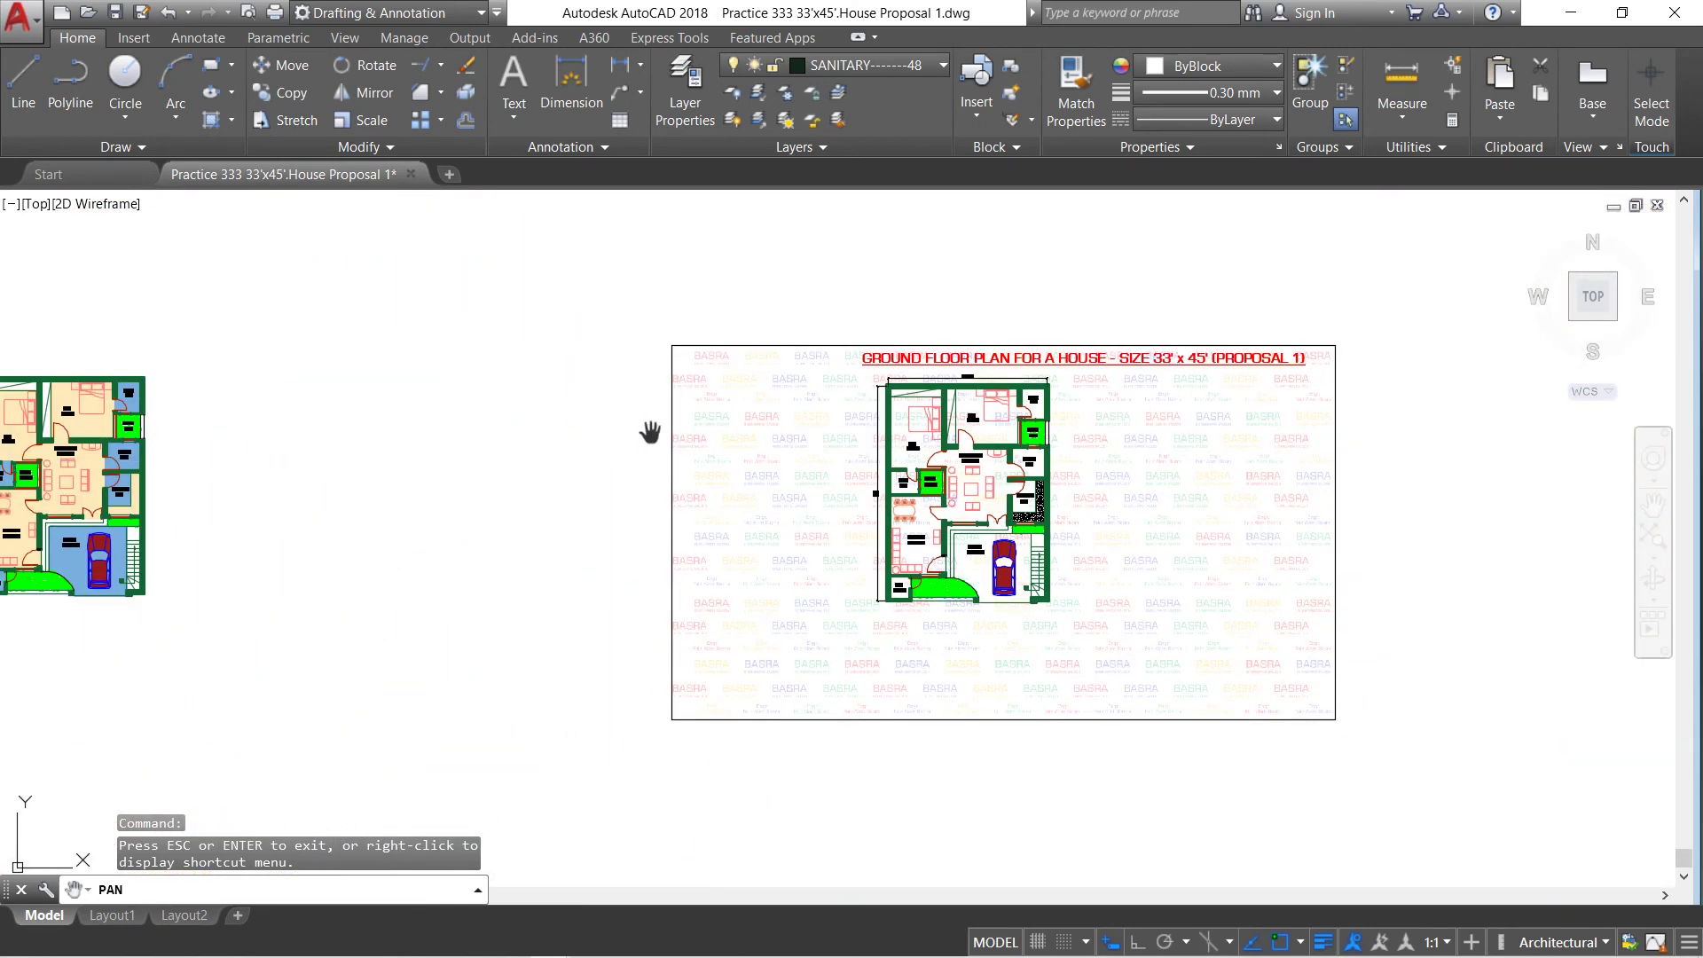
pyautogui.moveTo(447, 459)
pyautogui.mouseDown()
pyautogui.moveTo(737, 449)
pyautogui.moveTo(354, 411)
pyautogui.mouseUp()
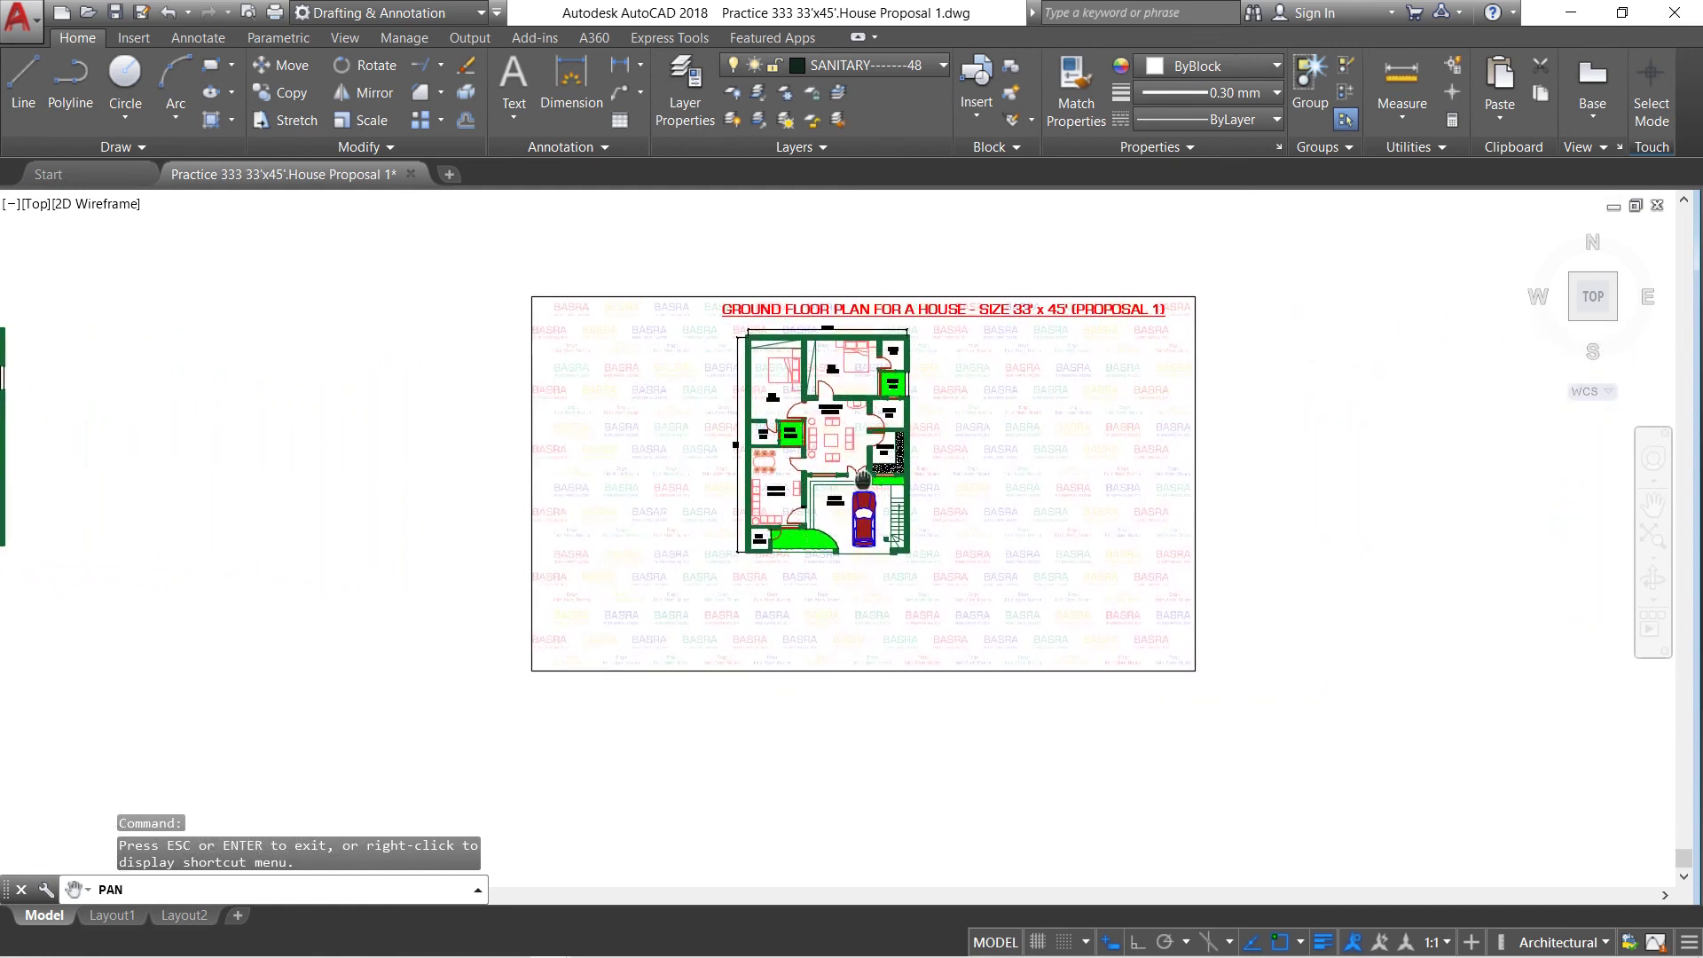
pyautogui.scroll(3, 901, 422)
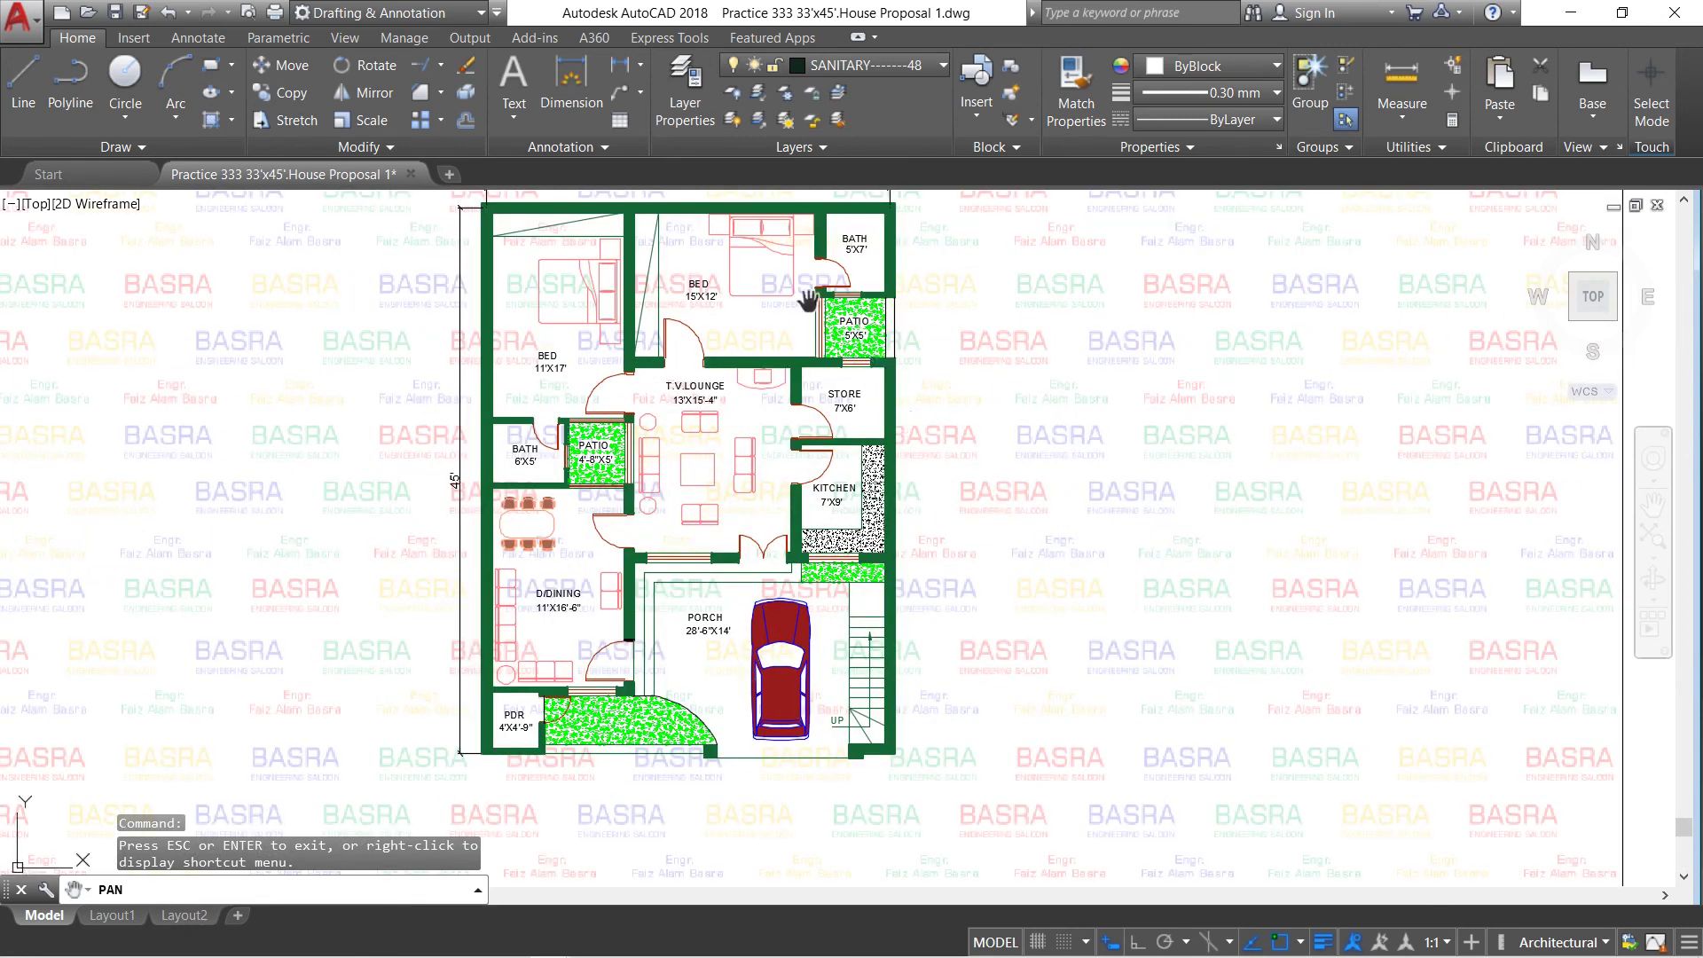
pyautogui.moveTo(809, 301); pyautogui.dragTo(735, 502)
pyautogui.moveTo(933, 473); pyautogui.dragTo(910, 406)
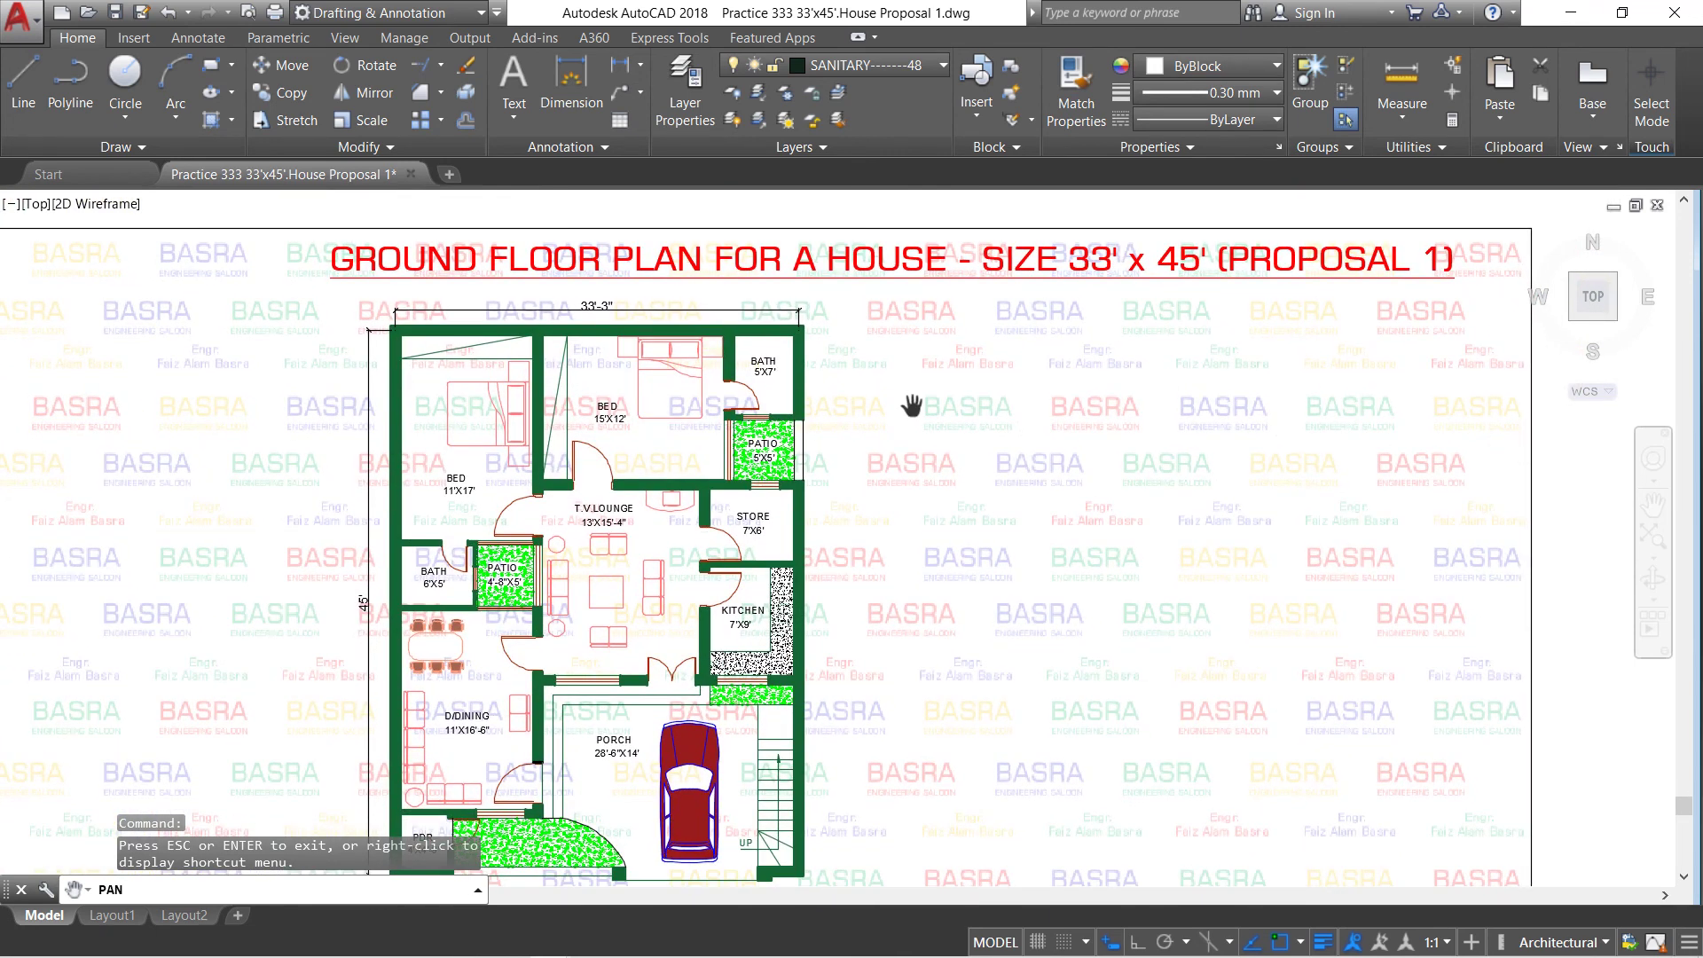